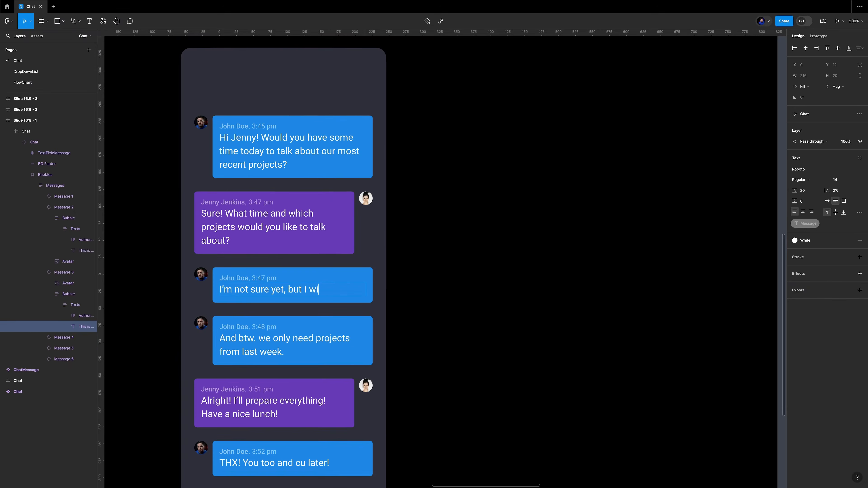
Continue the third chat bubble's message with text about the CEO meeting, the roadmap and sending a remote-call invite.
type("ll know more after my meeting with our C")
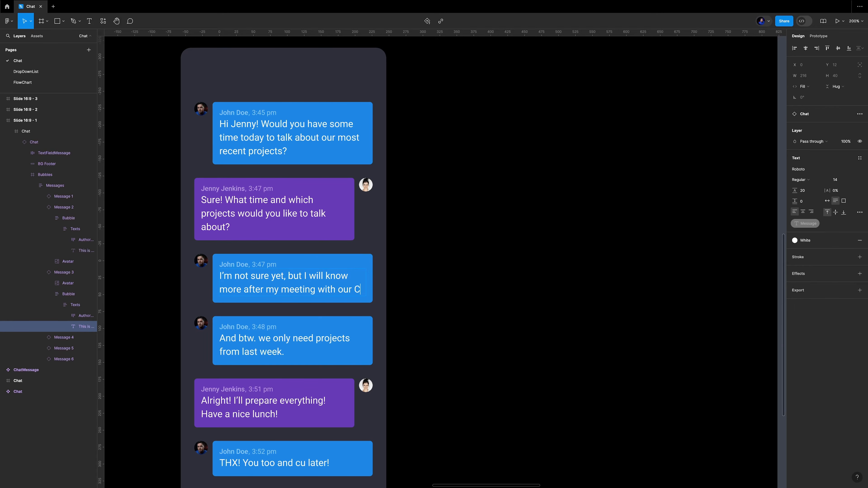
type("EO today. He would like to know a bit more about our roadmap. I will check my calendar and will send you an invite to a remote call. Hope, that's fine for ou :)")
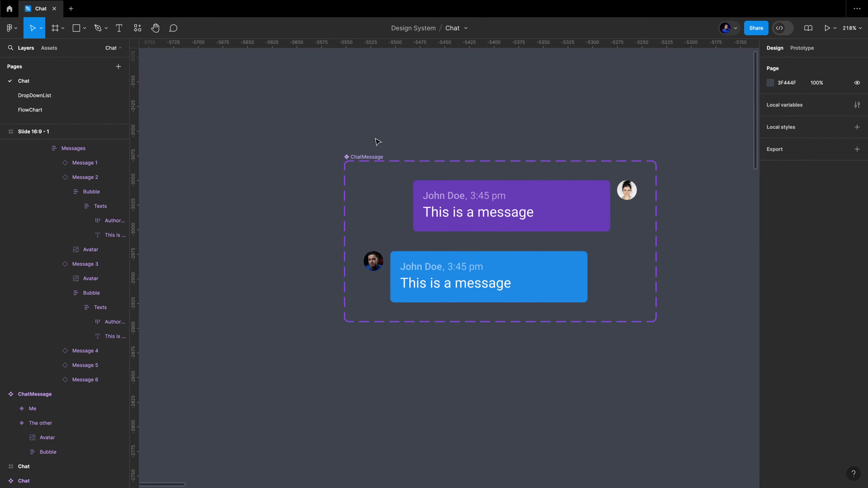
Create a text layer reading 'This is a message' and set it to auto width.
left_click(374, 156)
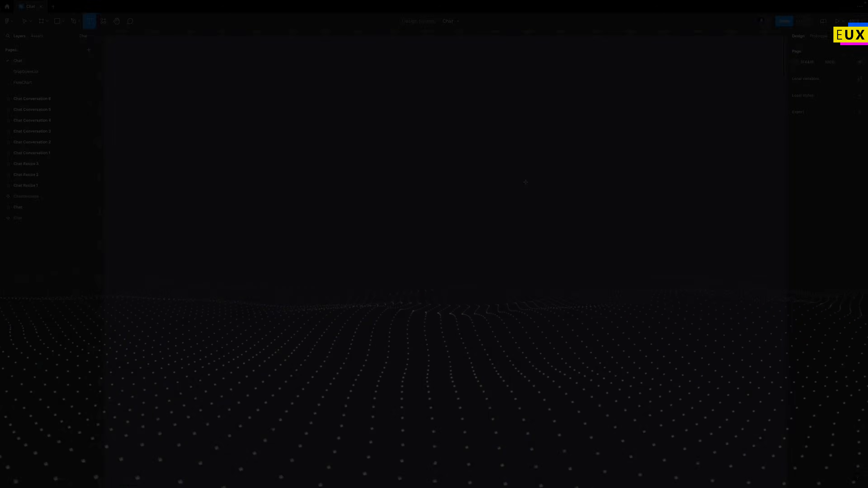
left_click_drag(521, 177, 676, 203)
type("This is a message")
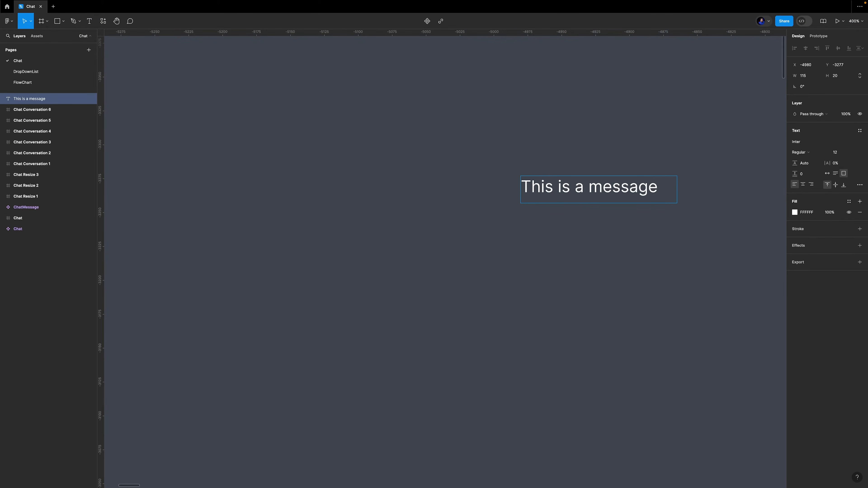
key("Escape")
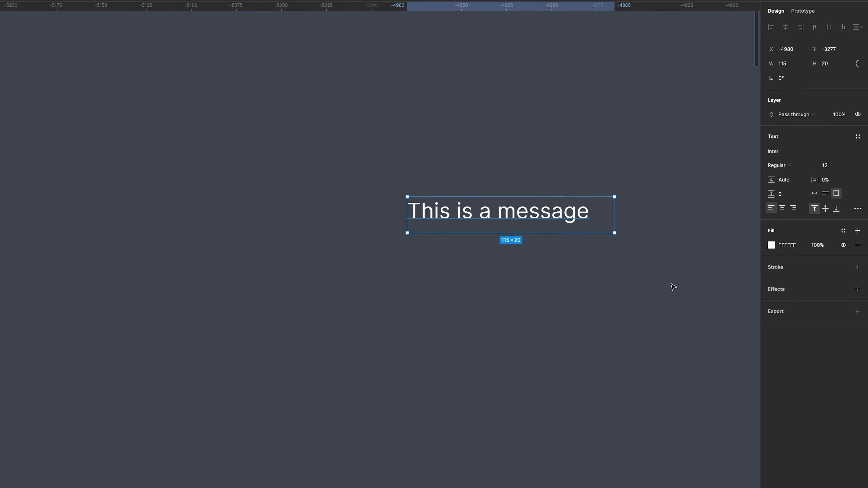
left_click(815, 196)
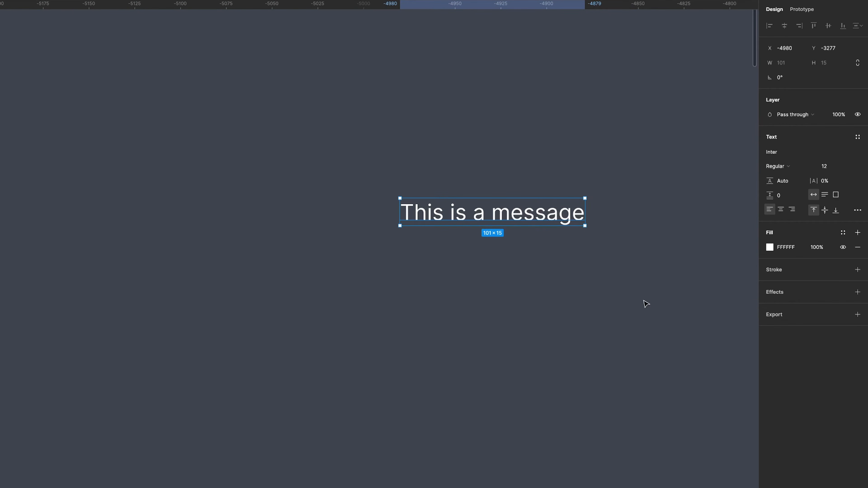
Edit the text so it reads 'This is a chat message'.
double_click(486, 216)
left_click(491, 218)
type("chat")
key("Escape")
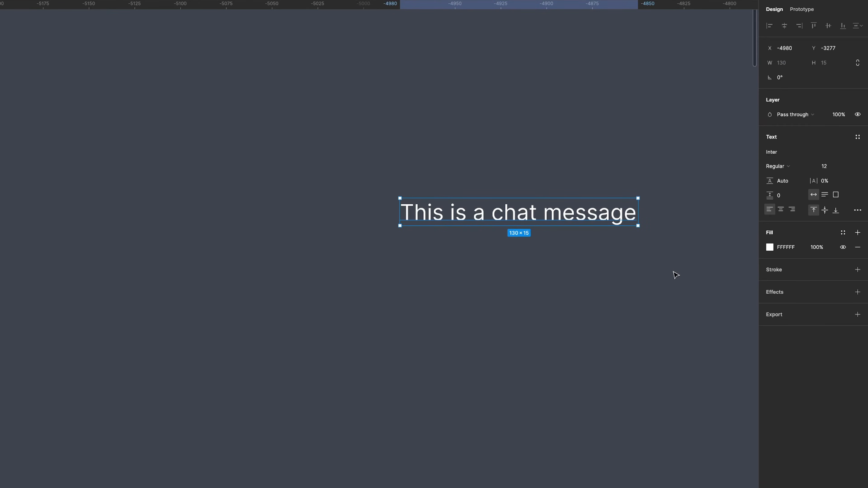
Wrap the text in an auto layout frame and fill the frame with the Blue/600 colour style.
right_click(595, 212)
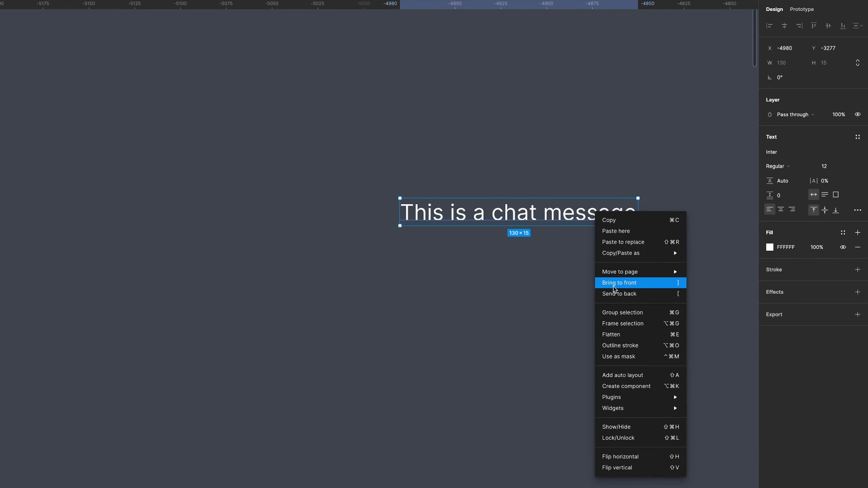
left_click(620, 375)
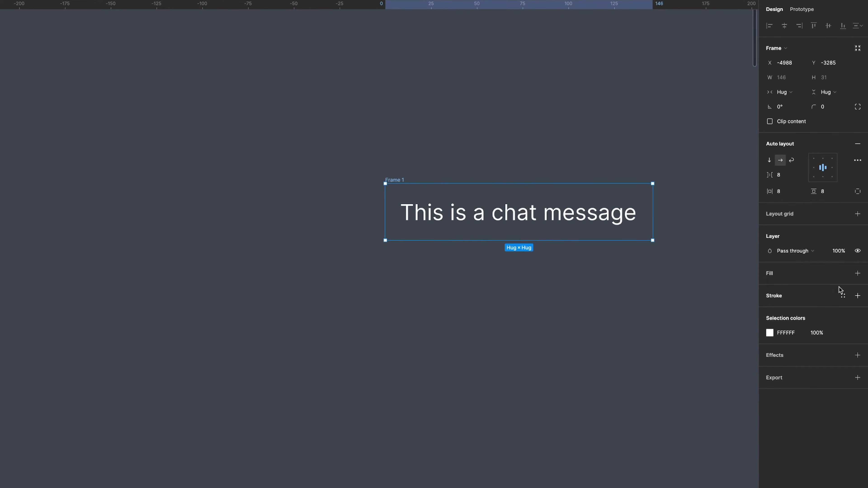
left_click(843, 273)
type("blue")
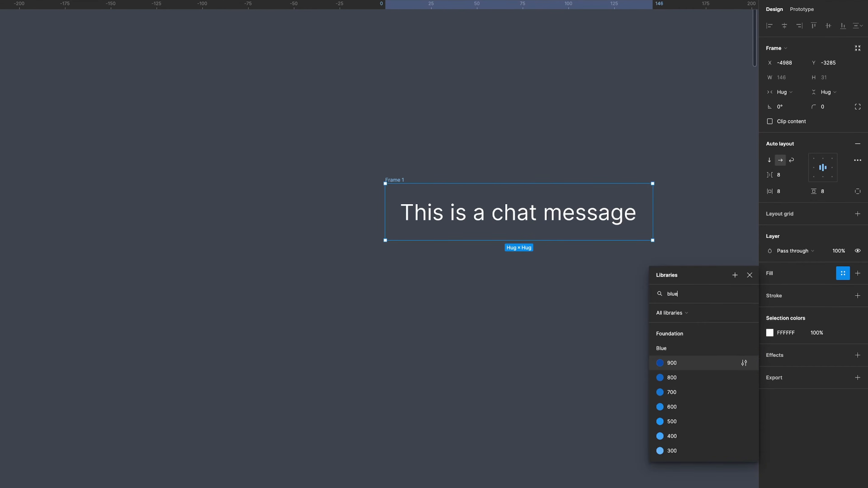
scroll(689, 373, "down", 3)
left_click(696, 363)
scroll(696, 361, "right", 1)
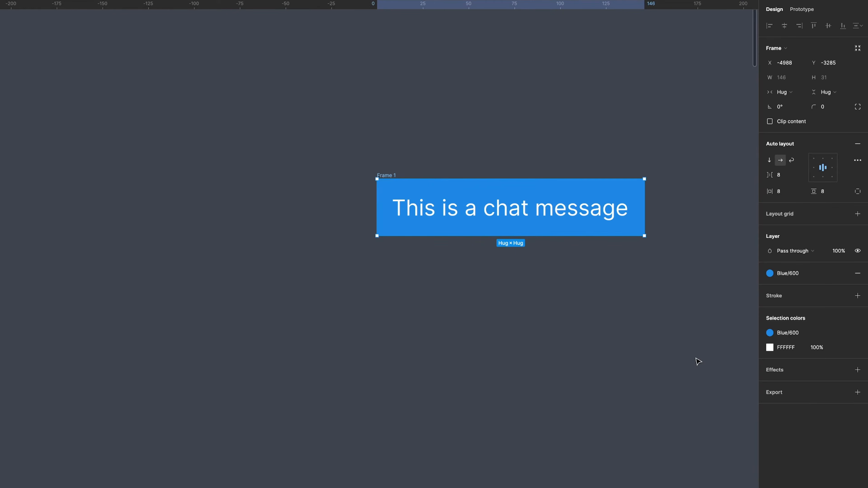
left_click(696, 359)
Set the bubble frame's corner radius to 4.
left_click(387, 175)
left_click(829, 109)
type("4")
key("Return")
left_click(698, 271)
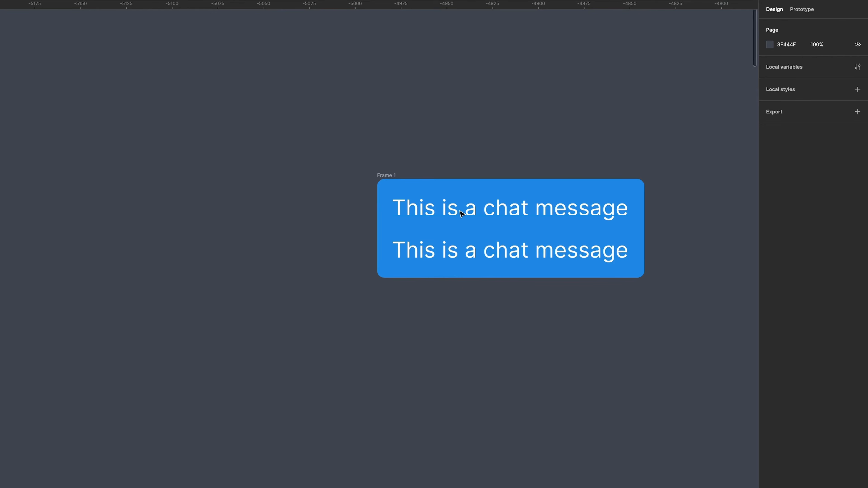
Add a second text line above the message and change it to 'John Doe'.
double_click(455, 209)
double_click(459, 210)
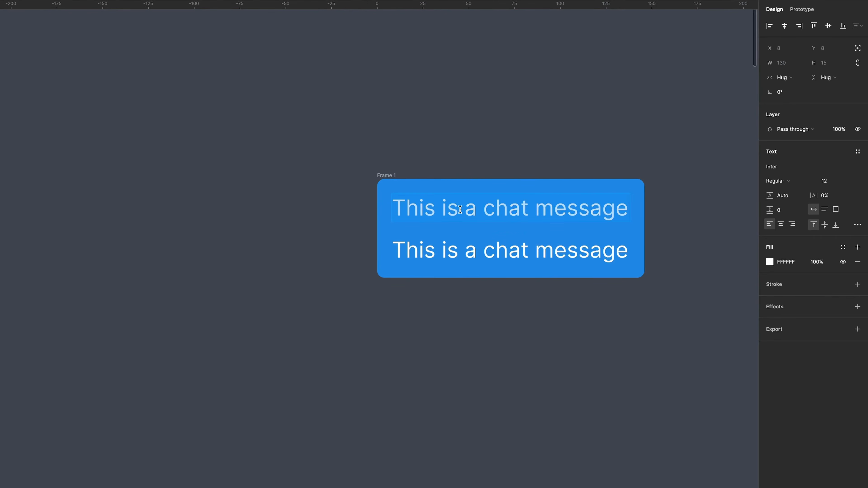
type("John Doe")
key("Escape")
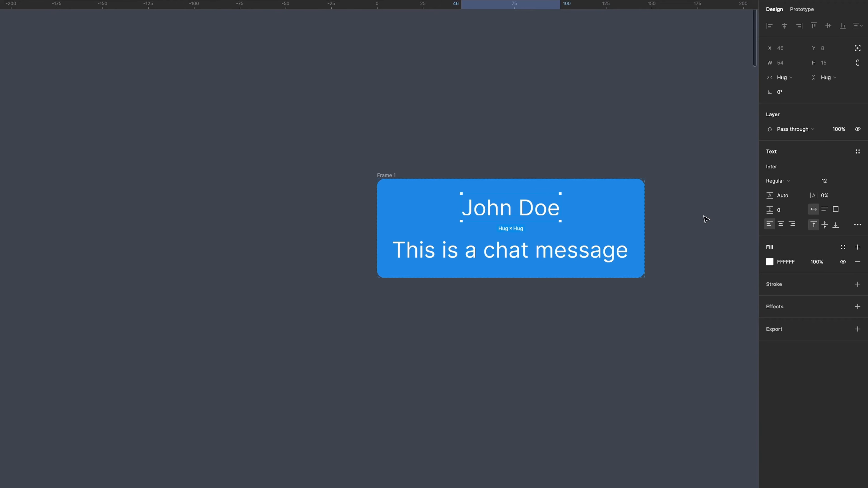
Set the name text to size 10 and Medium weight.
left_click(823, 180)
type("10")
key("Return")
left_click(783, 181)
left_click(795, 192)
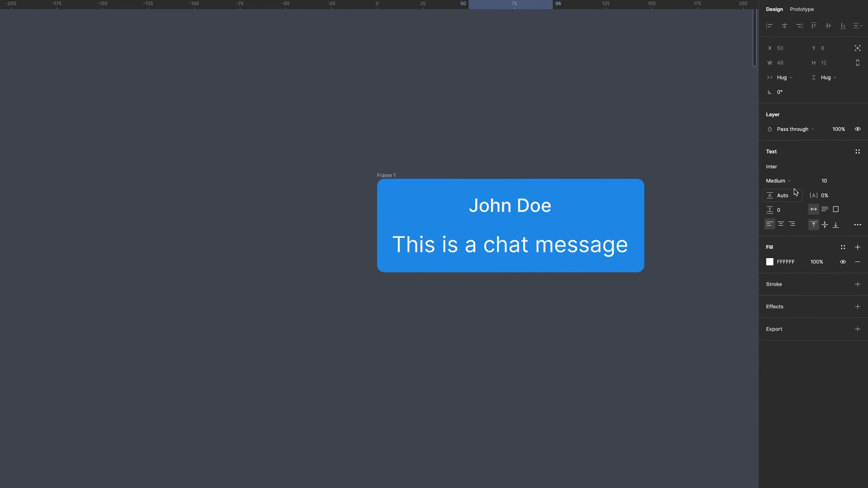
Apply the Blue/200 colour style to the name text.
left_click(843, 247)
type("blue")
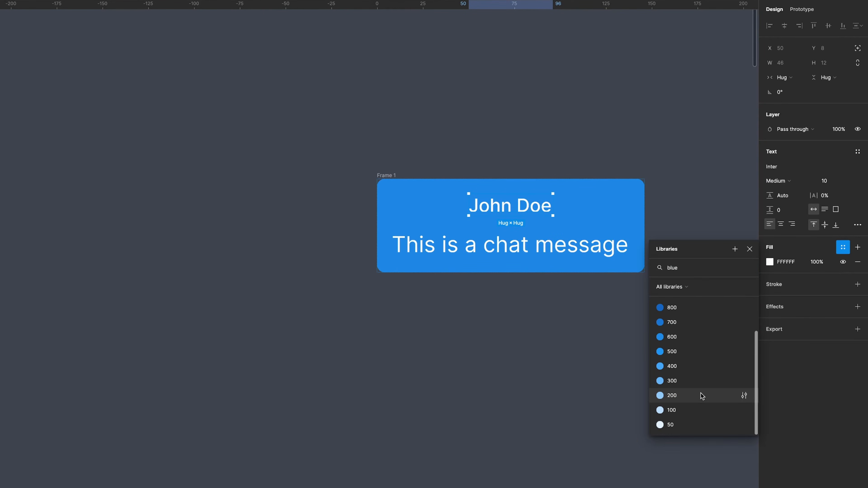
left_click(702, 396)
left_click(699, 293)
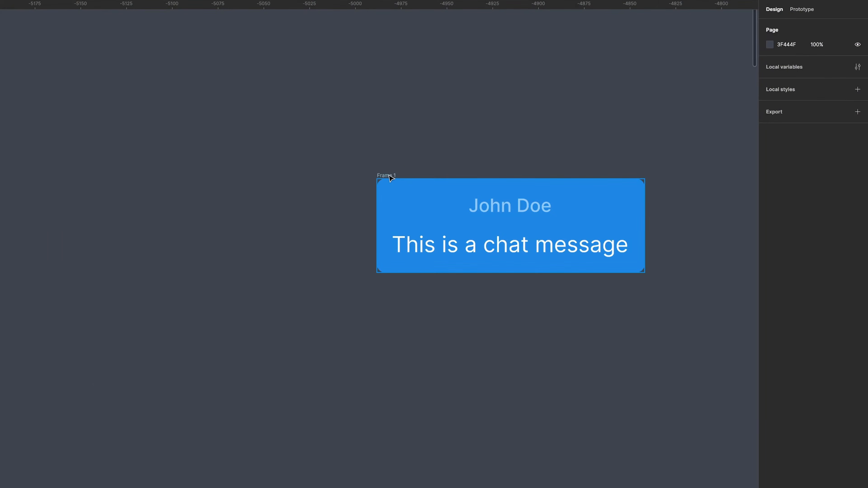
Align the bubble's contents to the top left and set the item spacing to 2.
left_click(390, 175)
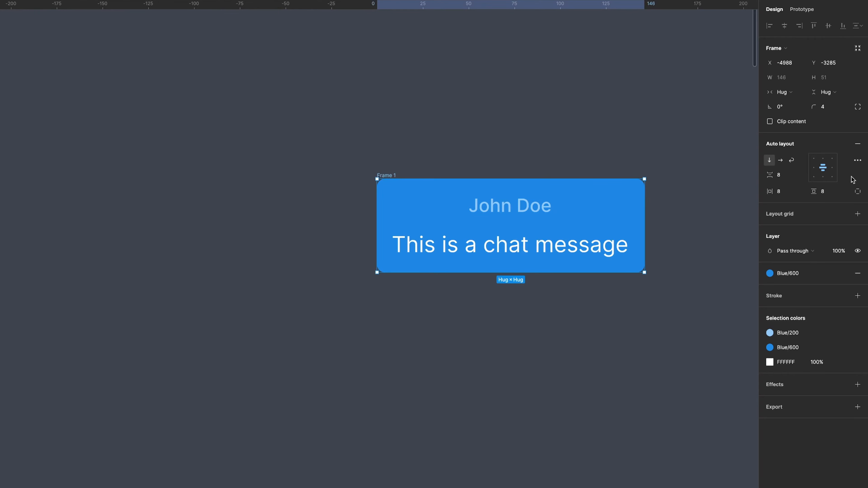
left_click(815, 160)
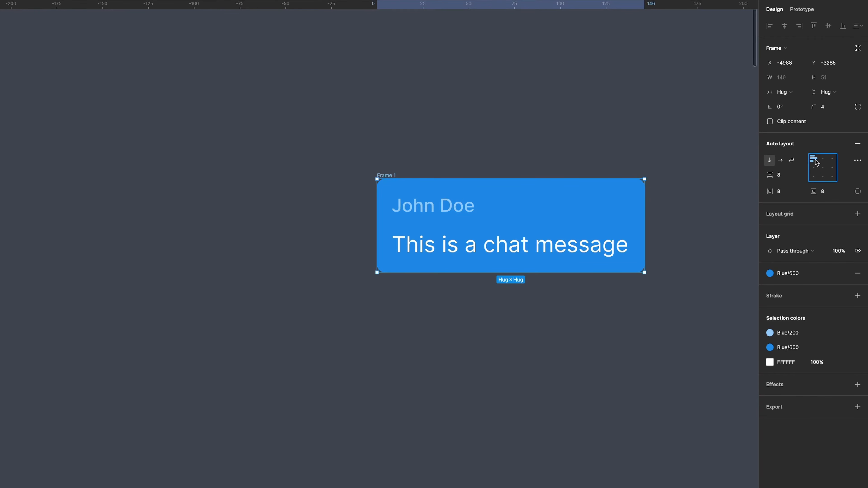
left_click(784, 178)
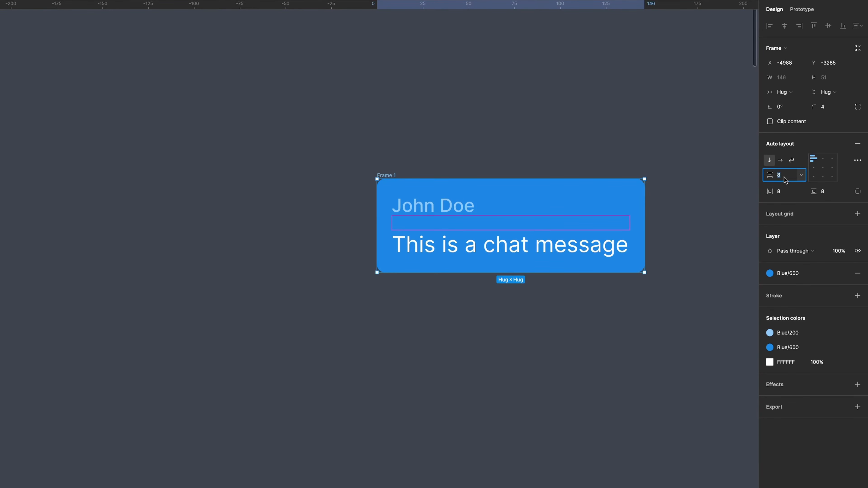
key("Return")
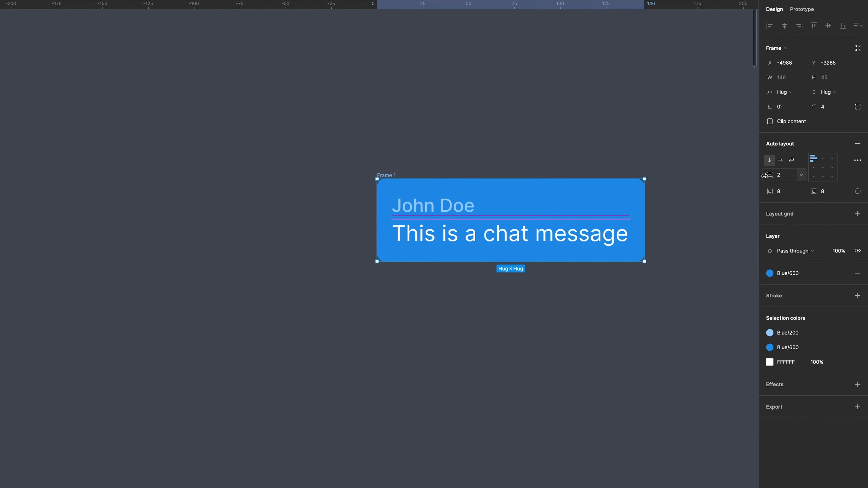
key("Escape")
Duplicate the name text twice and change the middle copy to a comma.
left_click(434, 206)
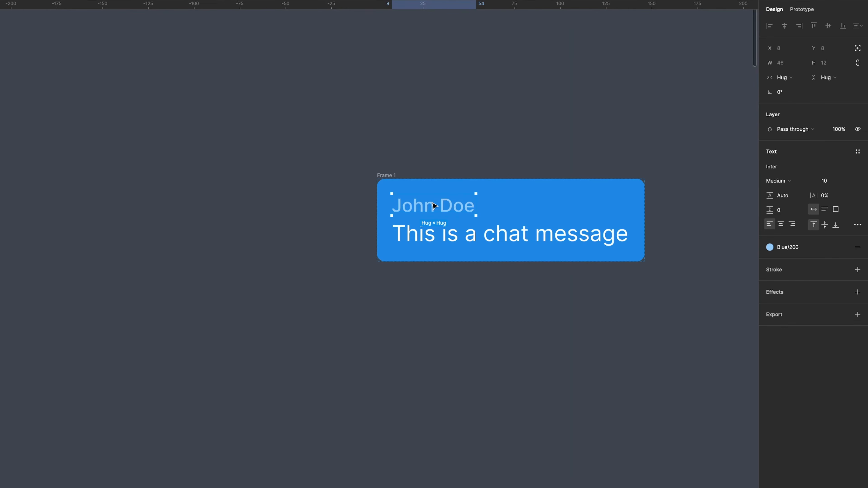
key("ctrl+d")
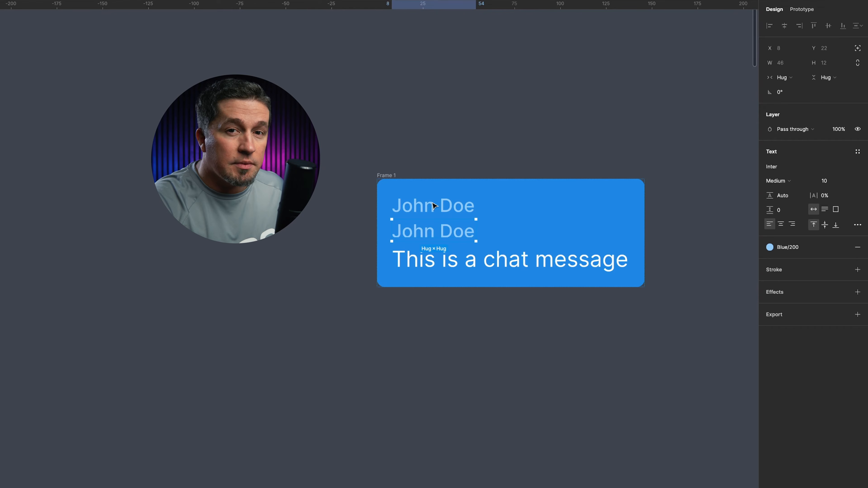
key("ctrl+d")
key("Return")
key("BackSpace")
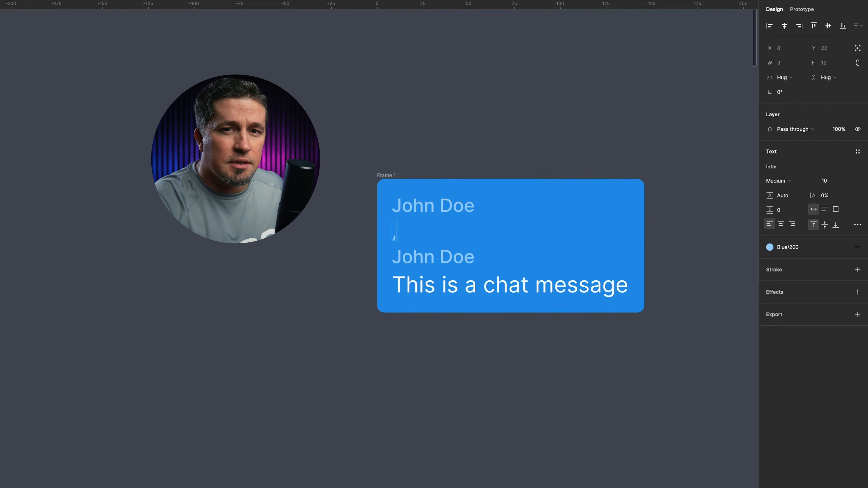
type(",")
Change the third copy of the name text to '3:45 pm'.
double_click(423, 260)
type("3:")
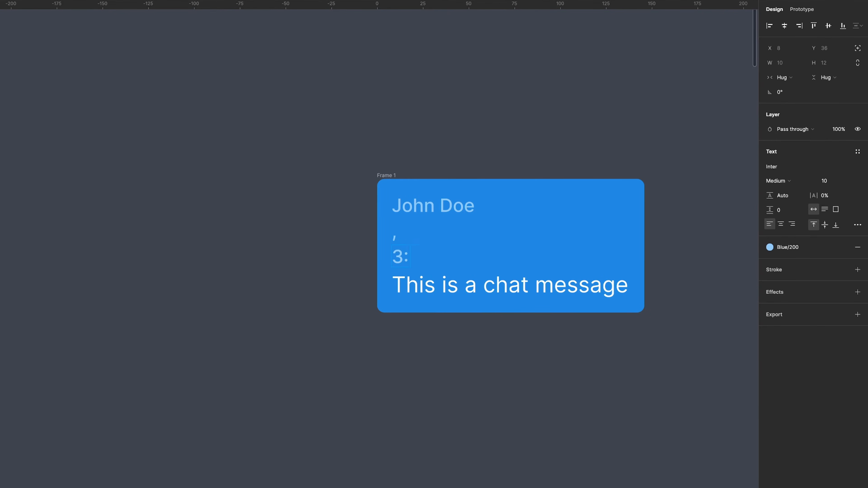
type("45 pm")
left_click(562, 375)
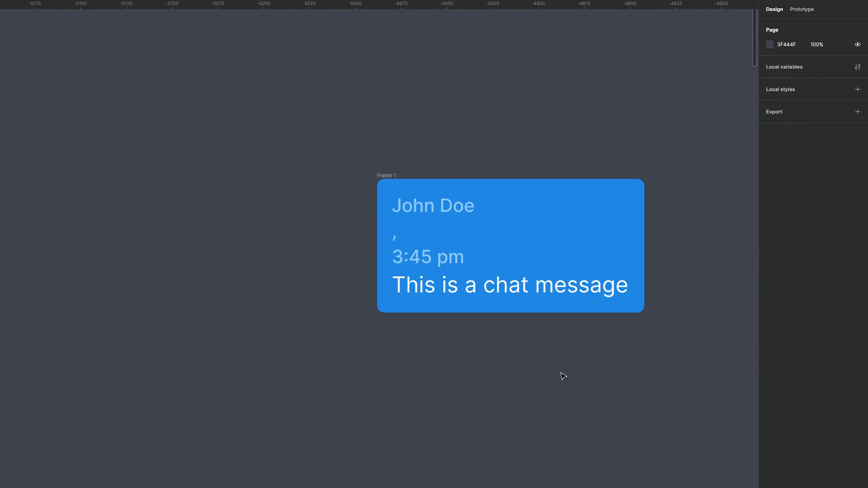
Select the name, comma and time texts and wrap them in an auto layout frame.
left_click(437, 261)
left_click(394, 238, "shift")
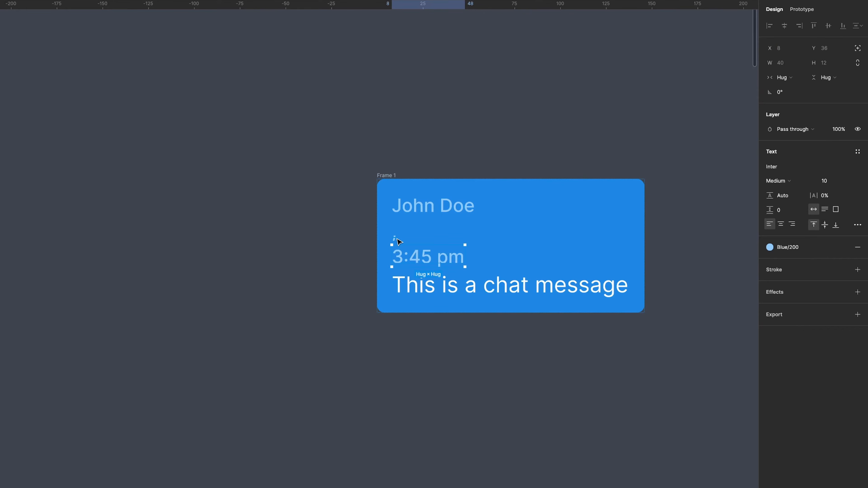
left_click(426, 207, "shift")
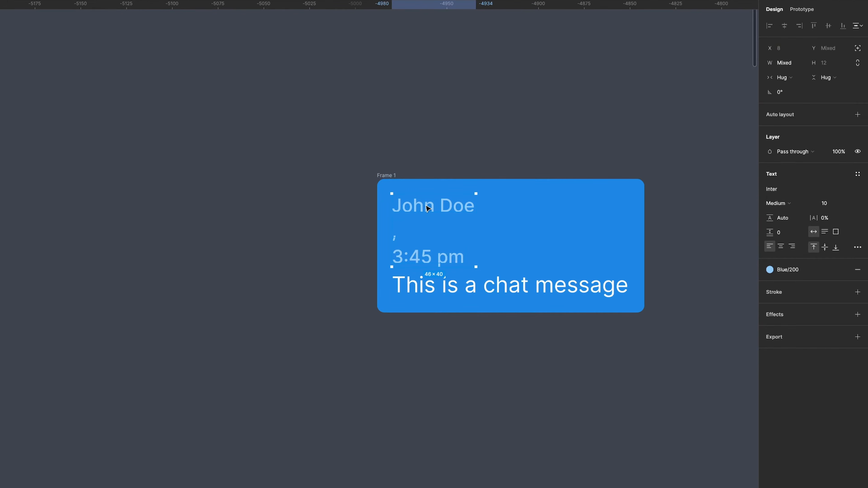
right_click(427, 208)
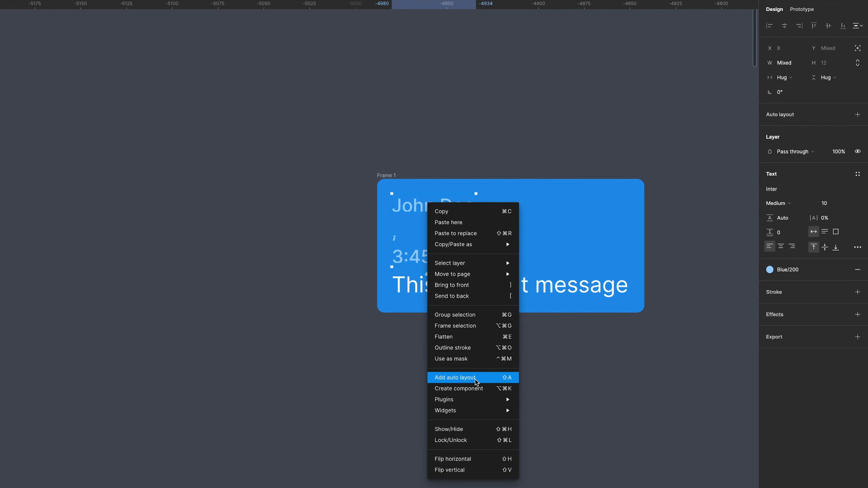
left_click(492, 383)
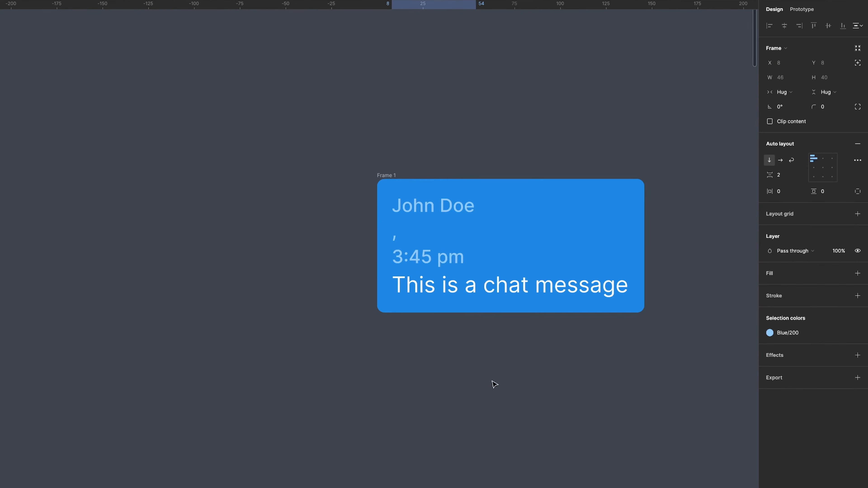
Lay out the name, comma and time horizontally in one row and tighten their item spacing.
left_click(781, 162)
left_click(699, 304)
double_click(458, 206)
left_click(787, 178)
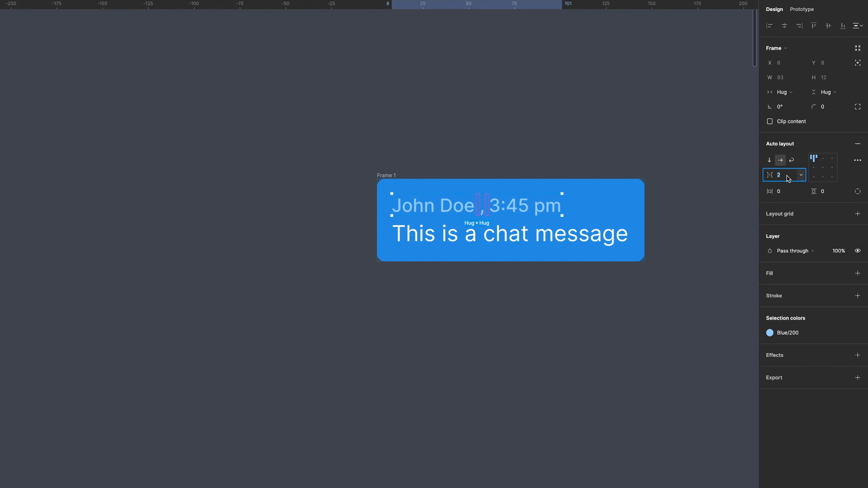
key("Return")
left_click(515, 343)
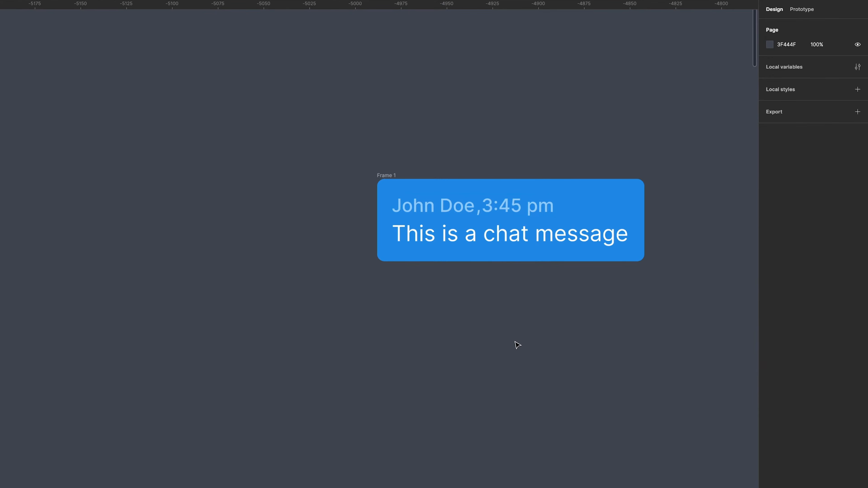
Set the comma text's width to 5.
left_click(480, 214)
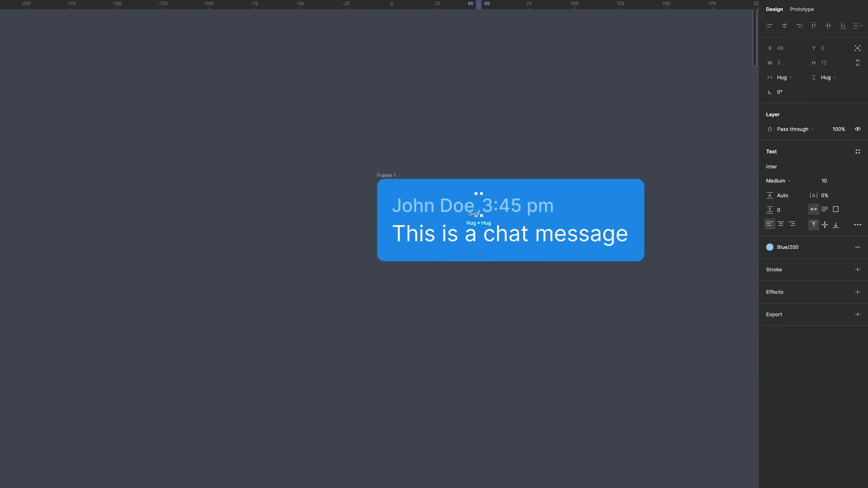
left_click(790, 66)
type("5")
key("Return")
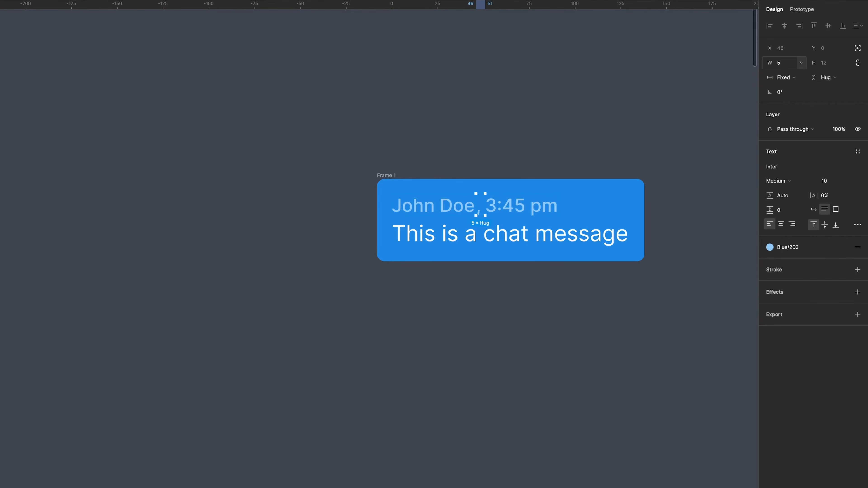
left_click(684, 296)
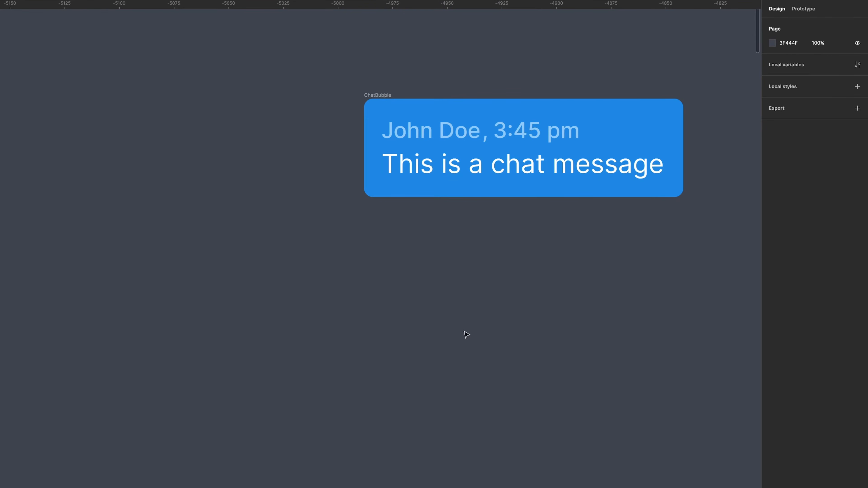
Paste the round avatar image and place it to the left of the chat bubble.
key("ctrl+v")
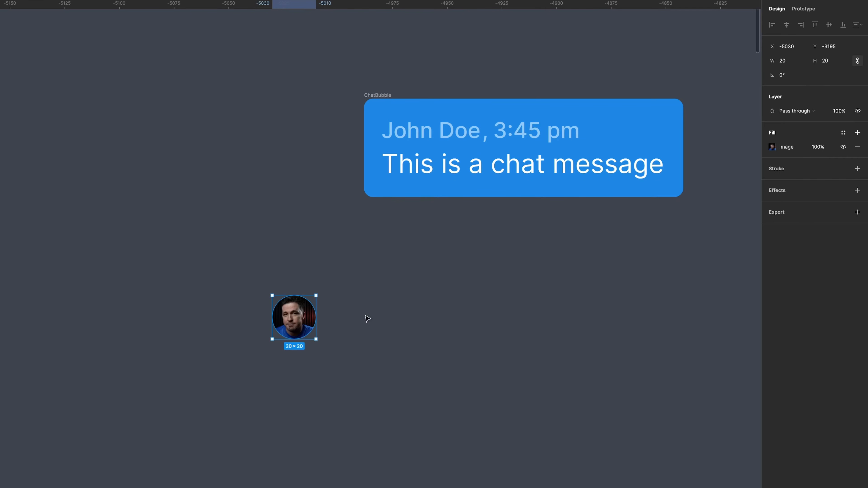
left_click_drag(300, 319, 308, 119)
left_click(403, 270)
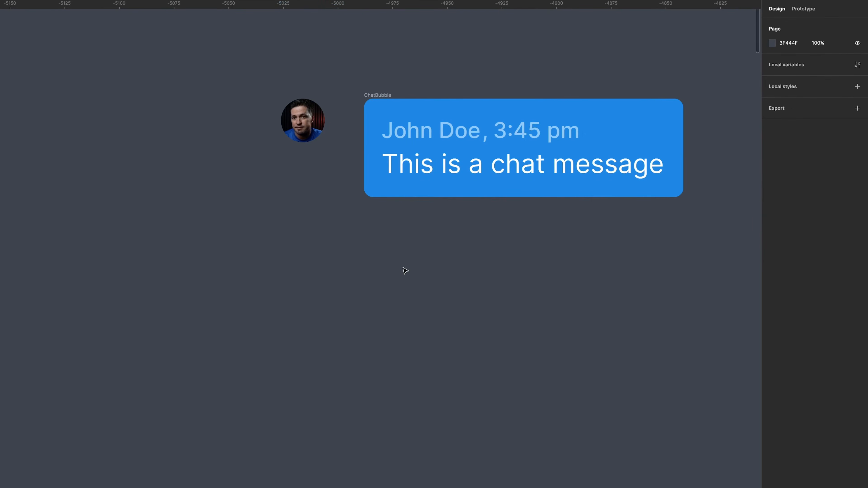
Select the avatar and the chat bubble together and wrap them in an auto layout frame.
left_click(303, 115)
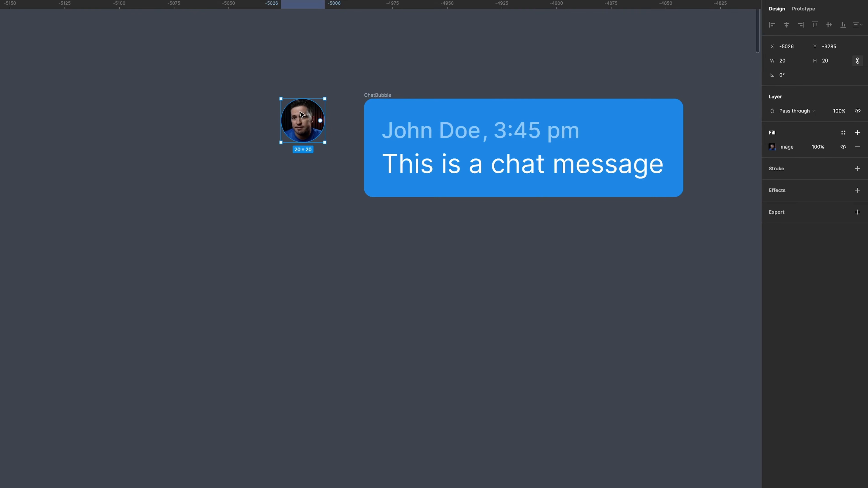
left_click(381, 95, "shift")
right_click(380, 94)
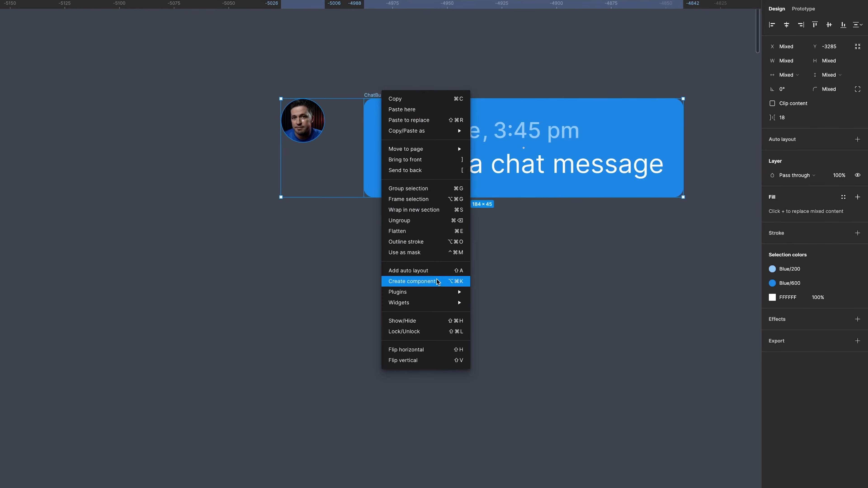
left_click(442, 272)
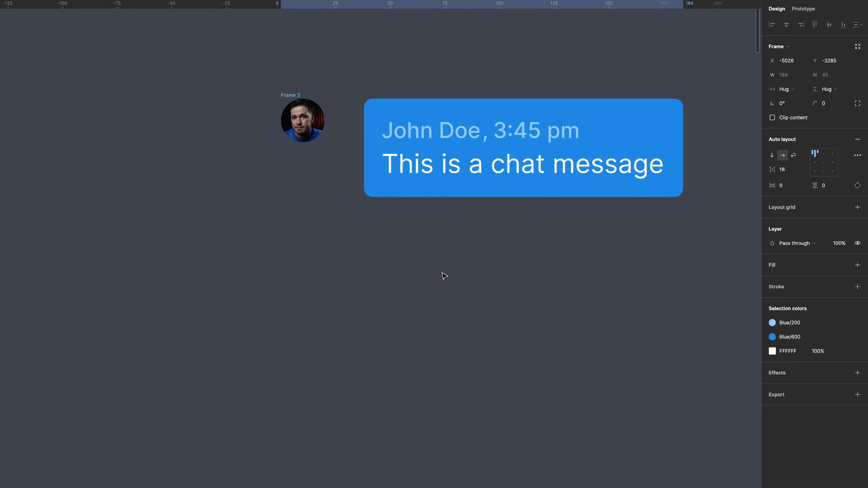
left_click(444, 276)
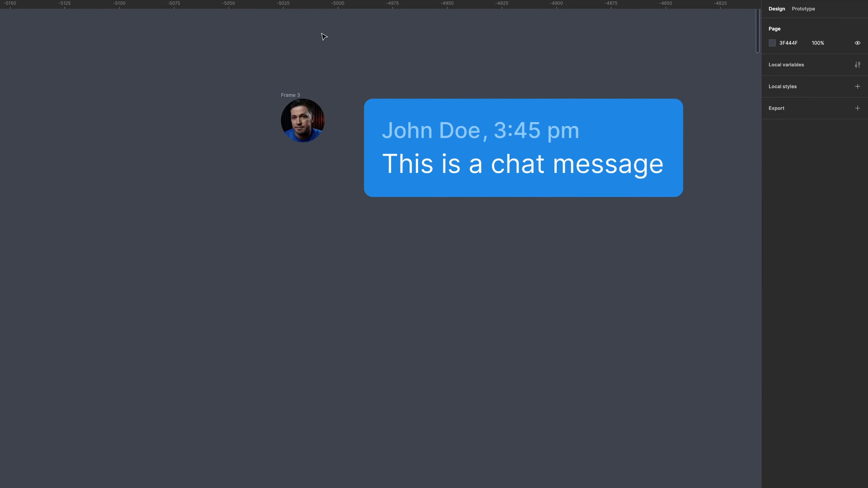
Set the new frame's item spacing to 10.
left_click(295, 96)
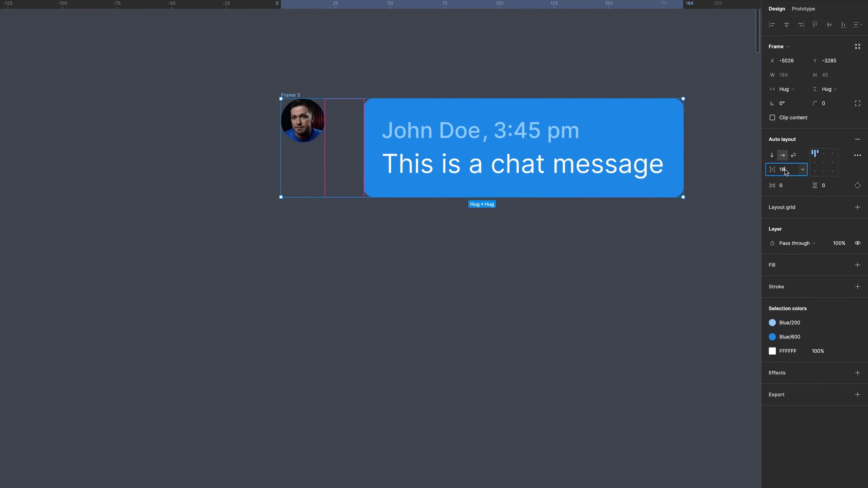
type("10")
key("Return")
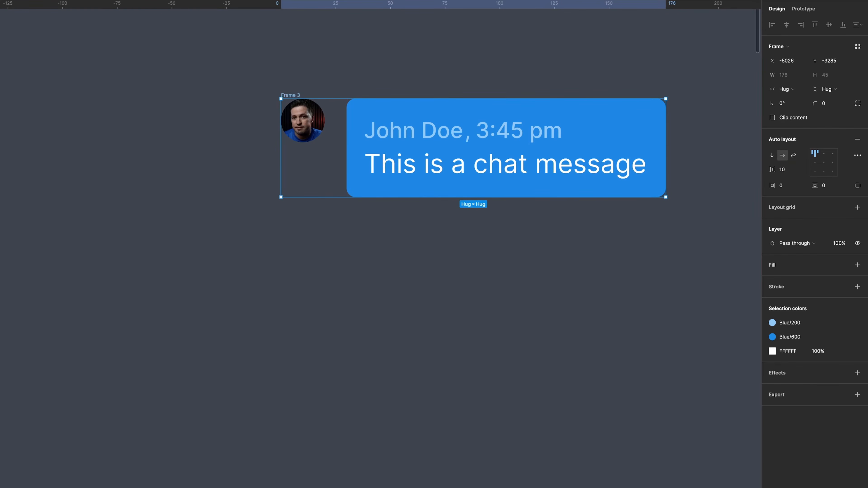
left_click(589, 272)
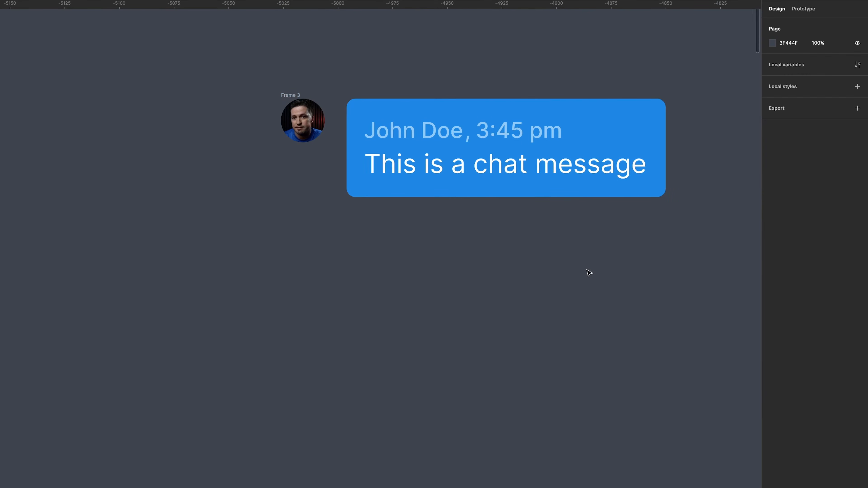
Rename the frame as ChatBubble.
double_click(290, 96)
type("ChatBubble")
key("Return")
left_click(460, 250)
Turn the ChatBubble frame into a component.
left_click(301, 95)
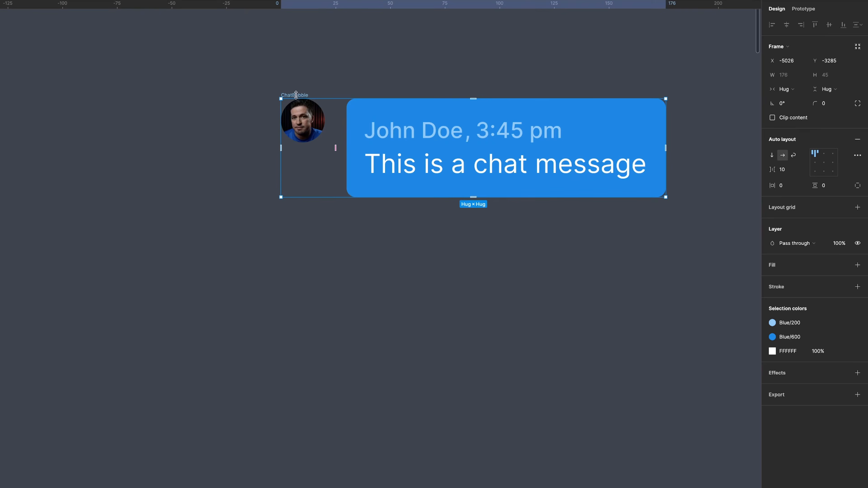
right_click(297, 92)
left_click(347, 294)
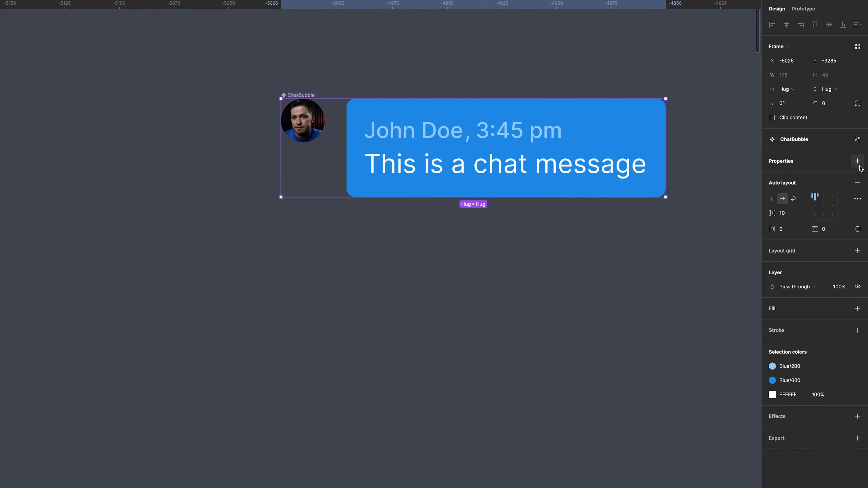
Add a variant property to the component and name it Sender.
left_click(857, 161)
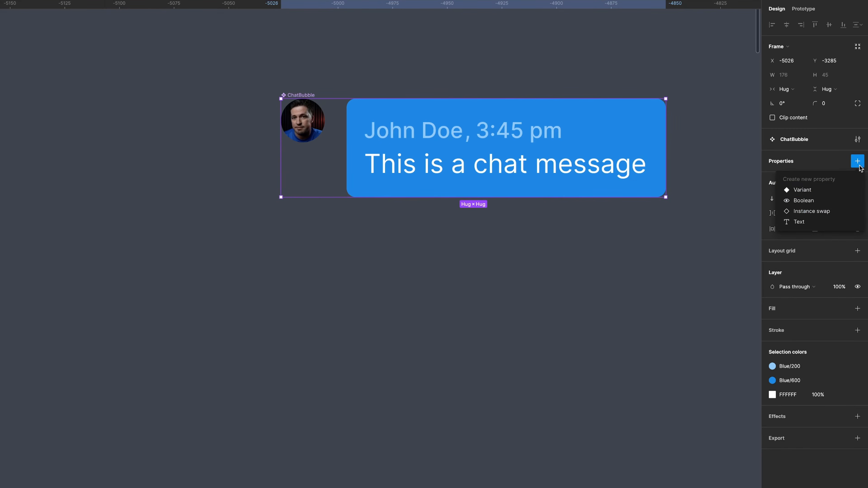
left_click(814, 190)
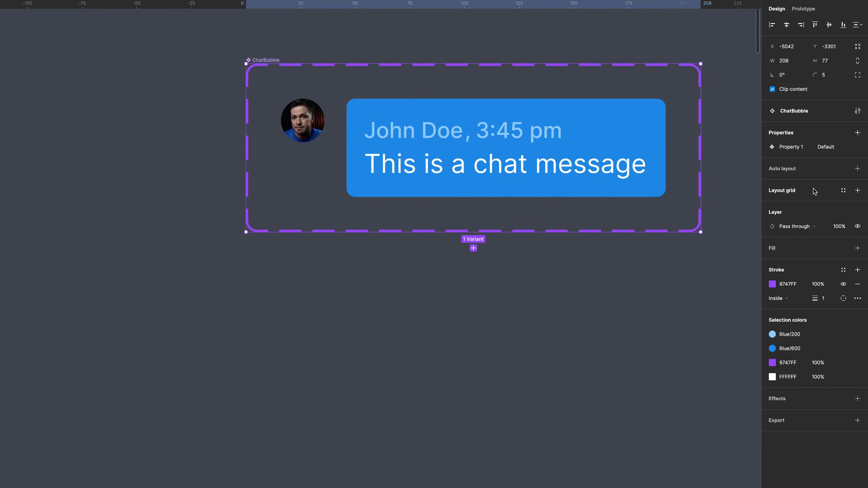
double_click(794, 148)
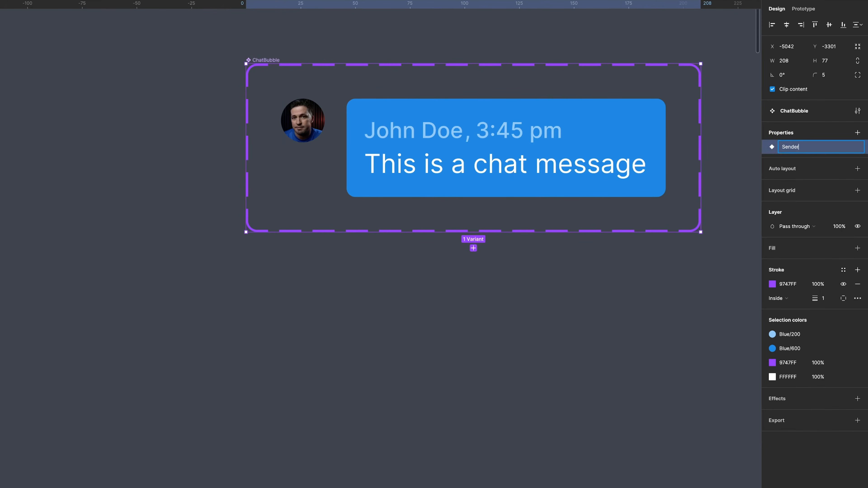
key("Return")
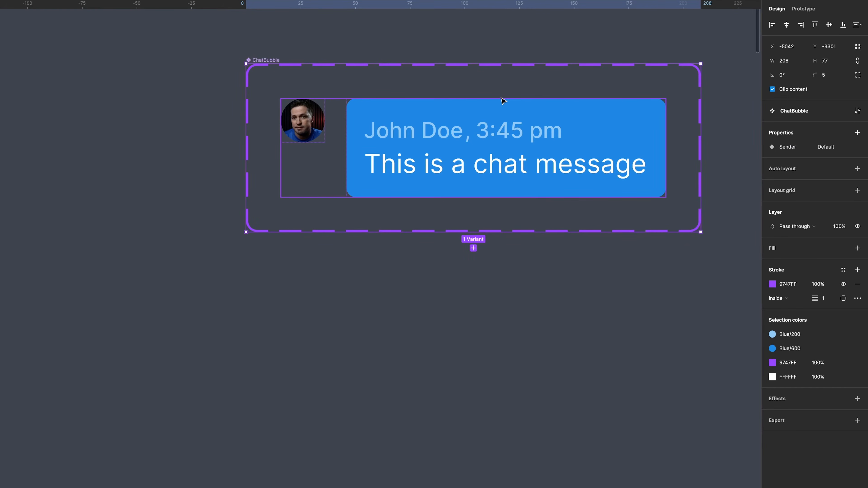
Set the first variant's Sender value to Me and add a second variant below it.
left_click(499, 106)
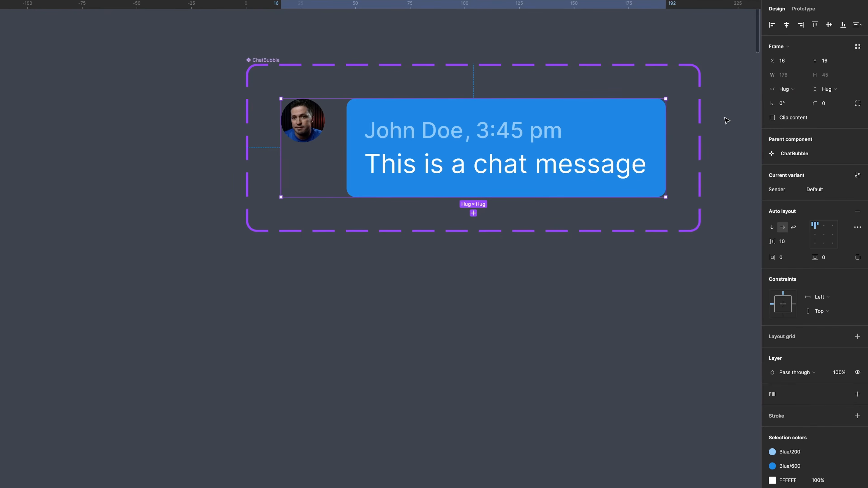
left_click(826, 192)
key("Return")
left_click(489, 230)
left_click(473, 248)
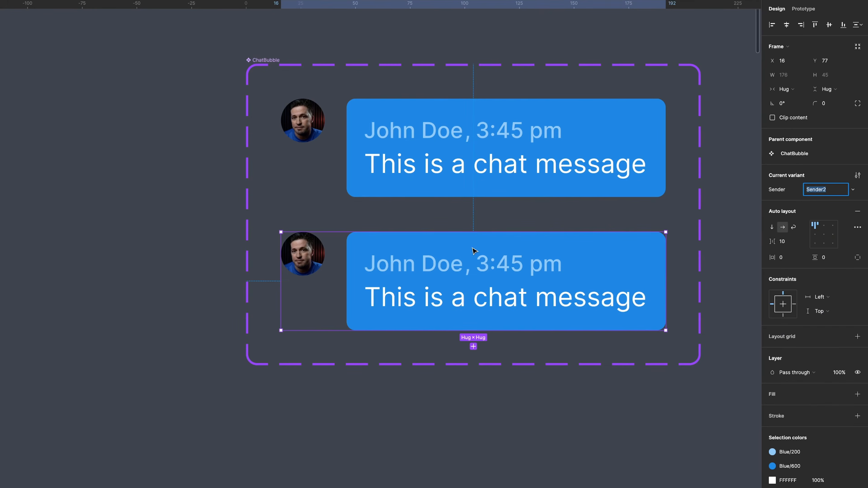
Replace the avatar in the second variant with the woman's photo.
left_click(508, 485)
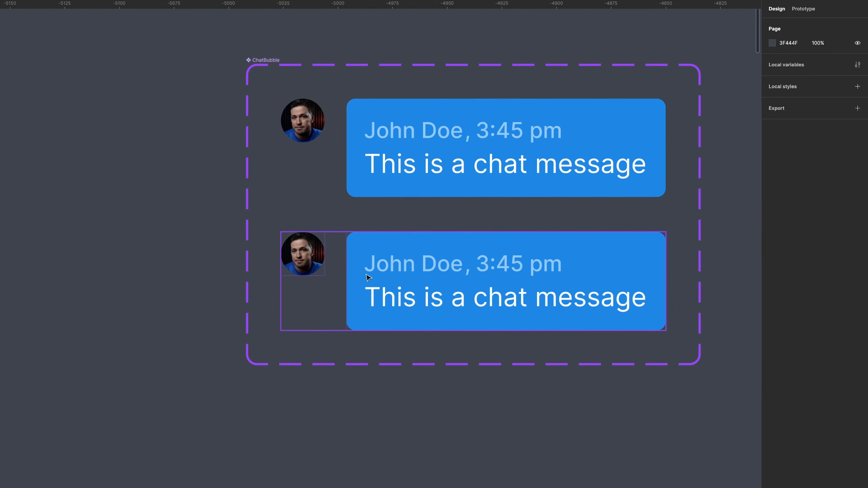
double_click(317, 260)
key("super+v")
left_click(317, 260)
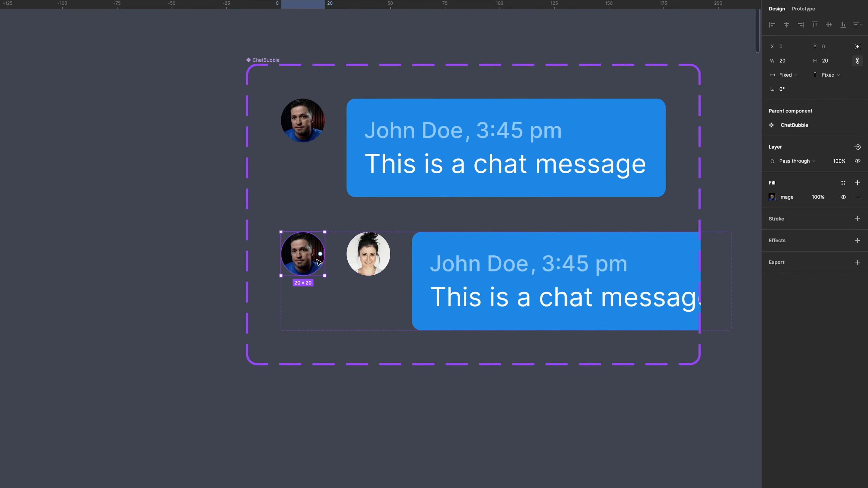
key("Delete")
Move the second variant's avatar to the right side of its bubble.
left_click(319, 262)
left_click_drag(304, 261, 628, 262)
left_click(536, 265)
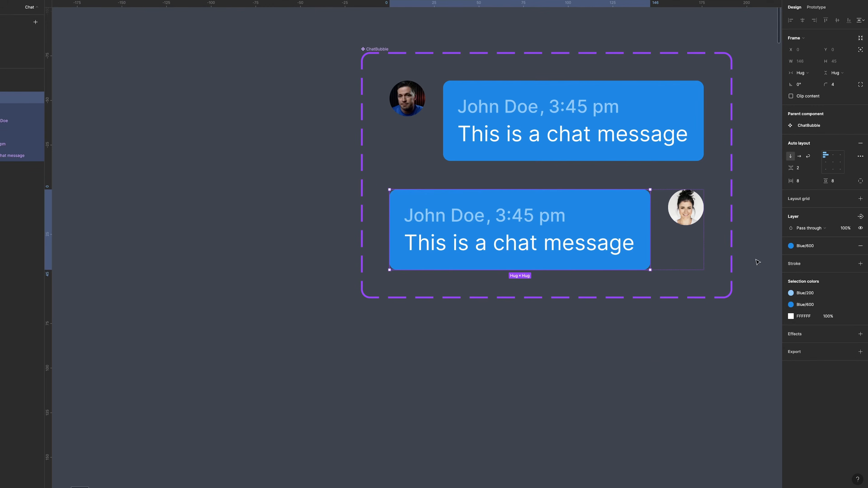
Change the second bubble's fill color to Violett/500.
left_click(810, 306)
scroll(737, 410, "down", 5)
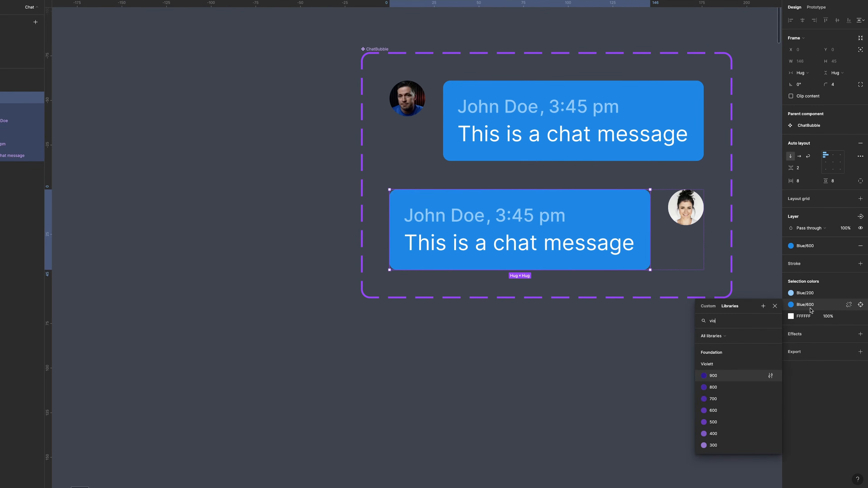
left_click(737, 424)
Change the second bubble's name and time text color to Violett/200.
left_click(474, 222)
left_click(806, 293)
scroll(738, 376, "down", 2)
scroll(738, 383, "down", 2)
left_click(719, 410)
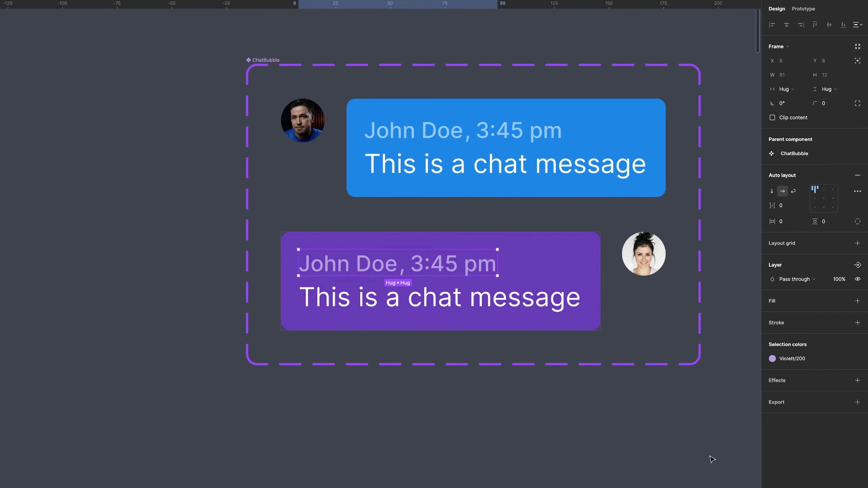
Set the second variant's Sender value to The Other.
left_click(555, 244)
left_click(831, 192)
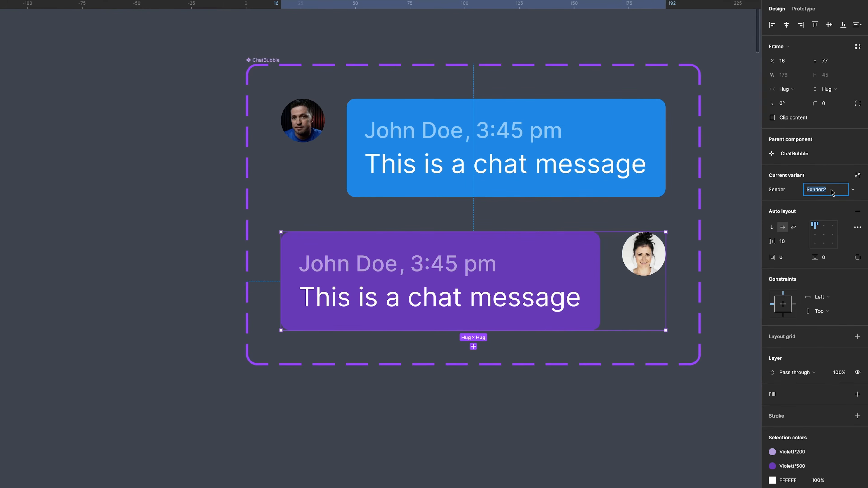
key("Return")
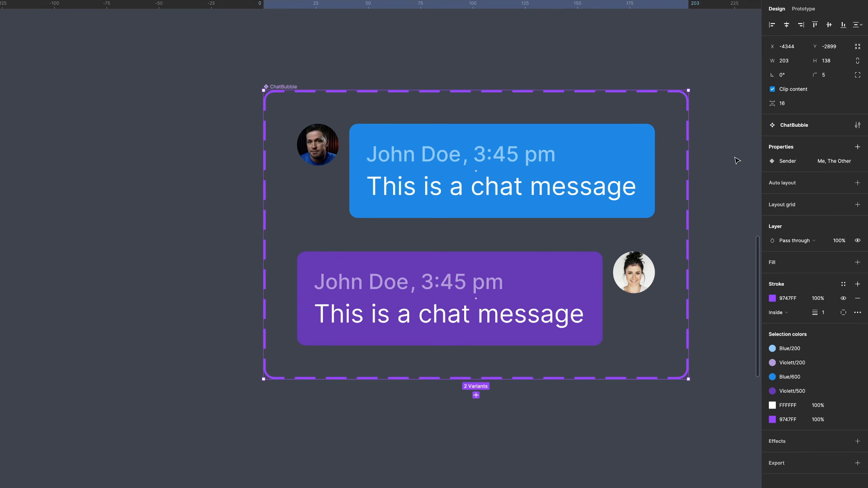
Create a text property named Message with the default value 'This is a message'.
left_click(856, 147)
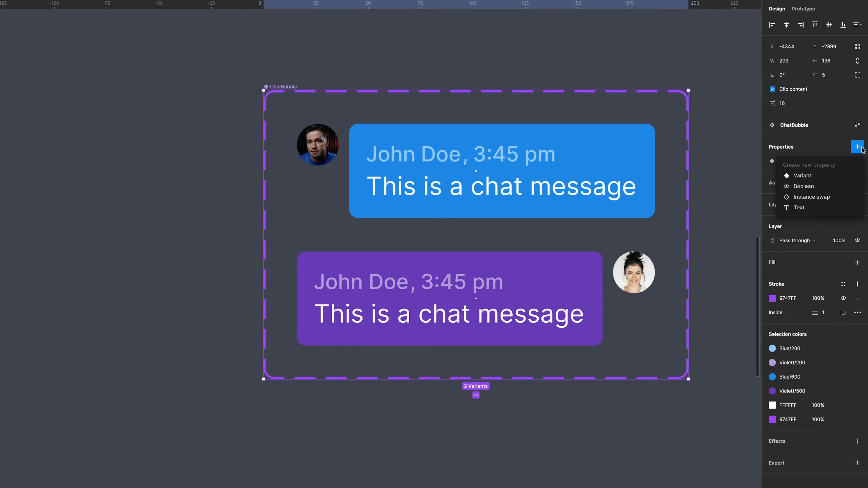
left_click(803, 210)
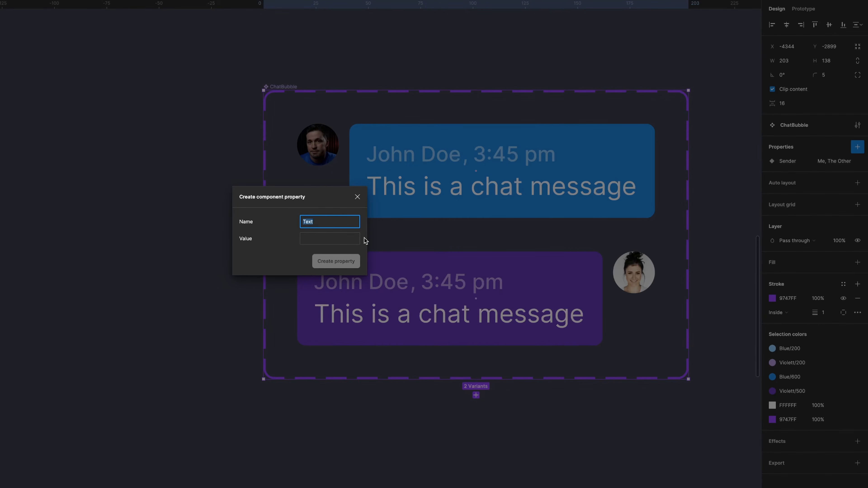
key("Tab")
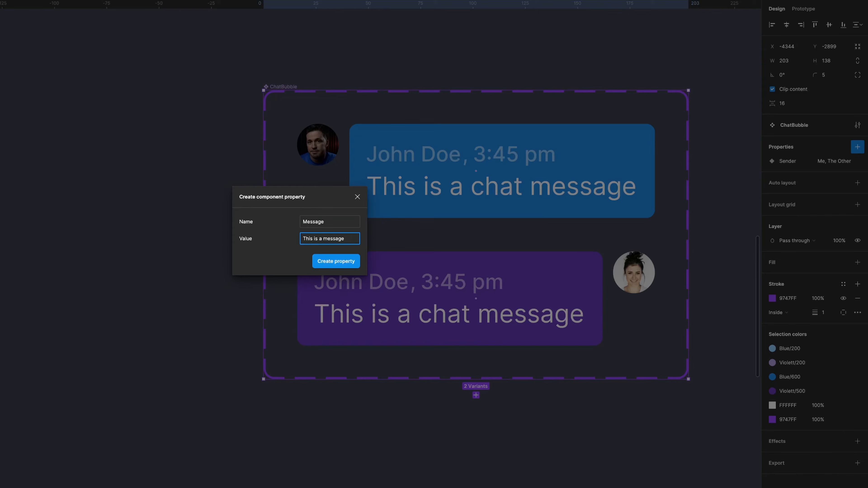
left_click(352, 268)
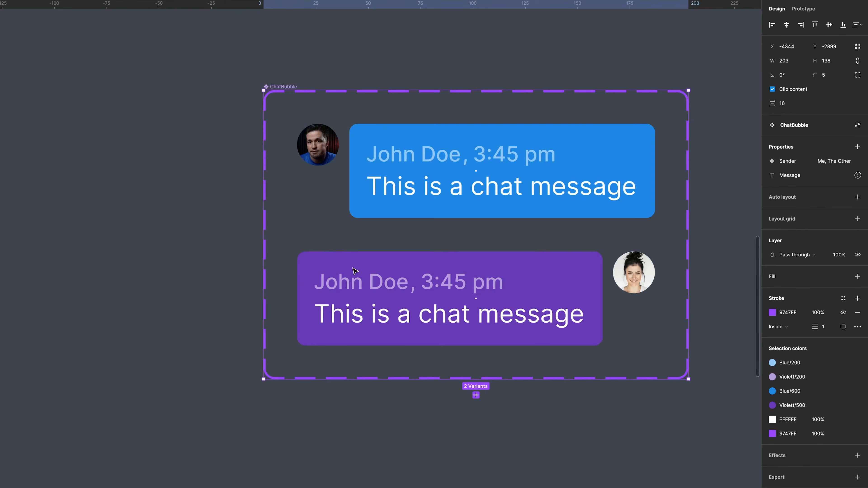
Link the message texts in both variants to the Message property.
triple_click(467, 190)
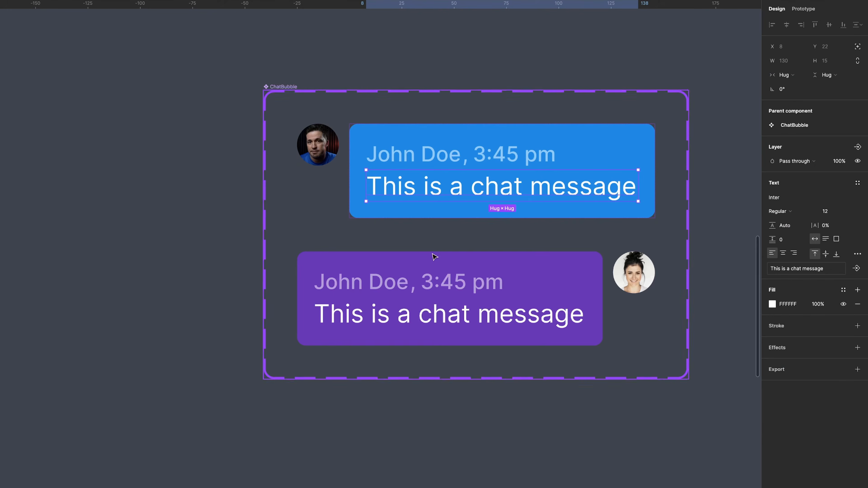
left_click(406, 316, "shift+super")
left_click(857, 290)
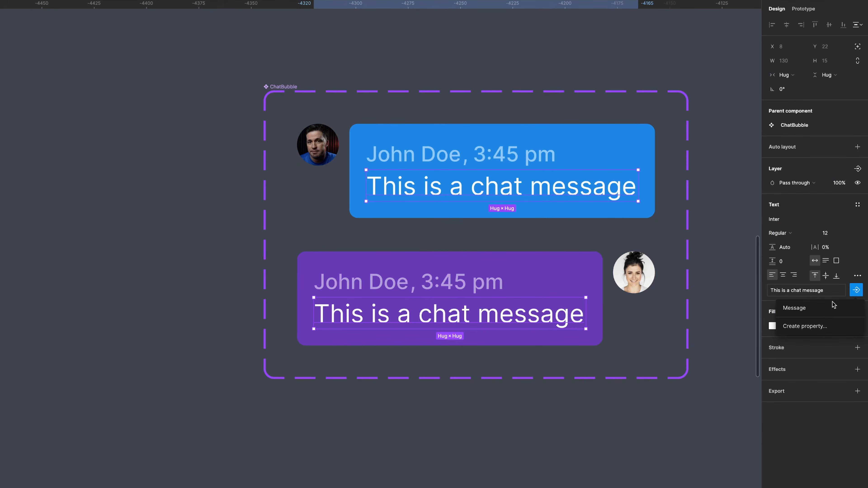
left_click(832, 305)
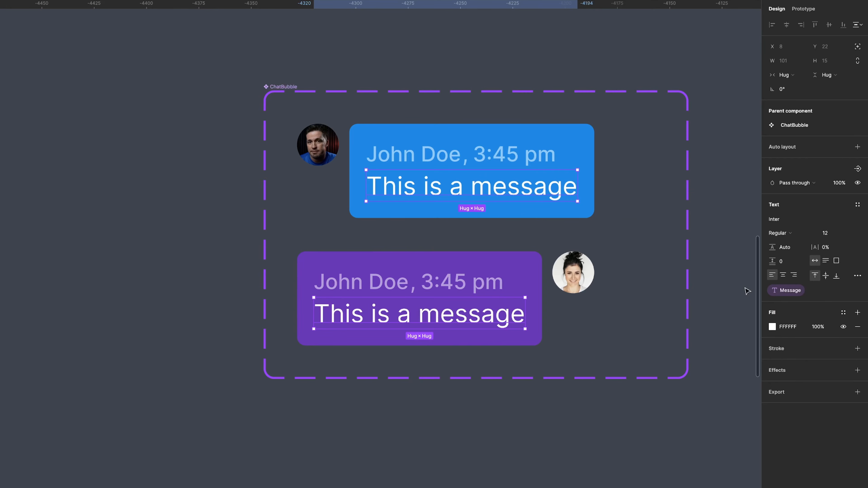
Create a text property named Author with the sample author name as its default value.
left_click(793, 125)
left_click(858, 147)
left_click(804, 207)
type("Aut")
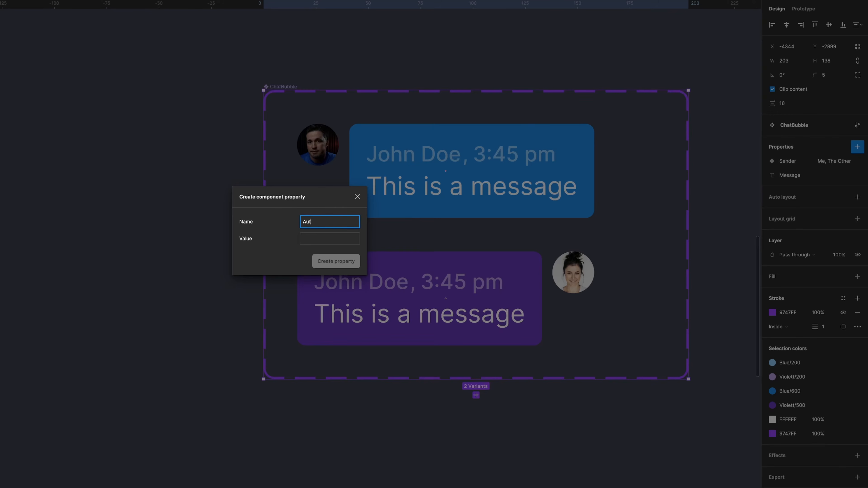
left_click(326, 237)
type("John Doe")
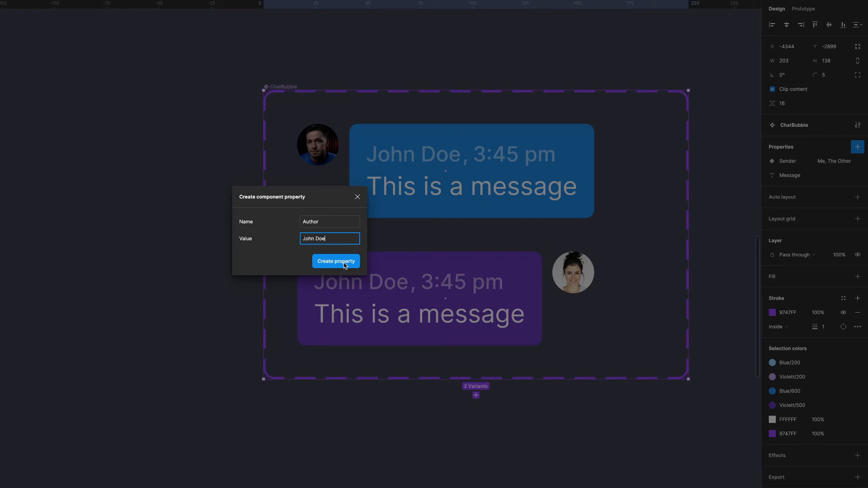
left_click(343, 263)
key("Escape")
Link the name texts in both variants to the Author property.
left_click(427, 153, "super")
left_click(370, 286, "shift+super")
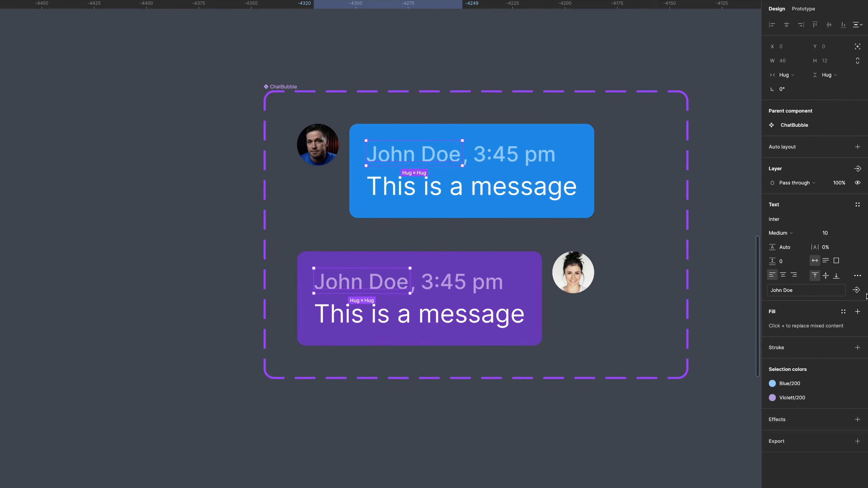
left_click(856, 290)
left_click(800, 308)
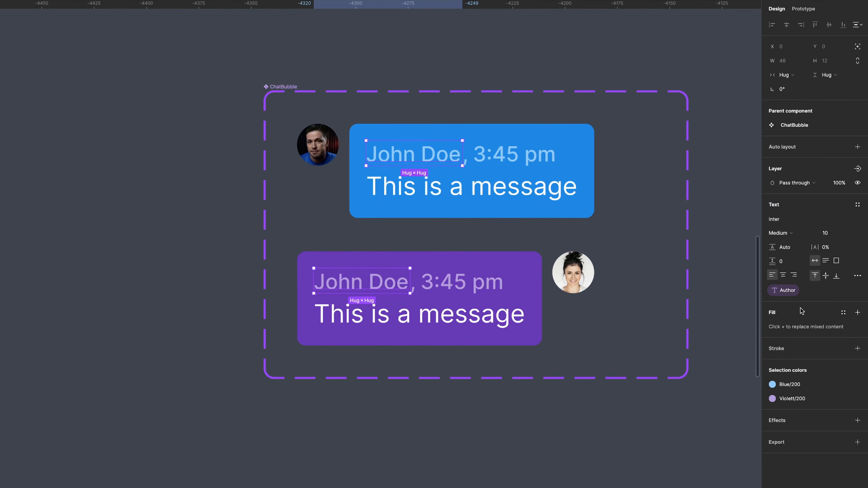
Create a text property named Date on the ChatBubble component set with the default value '3:45 pm'.
left_click(283, 87)
left_click(858, 147)
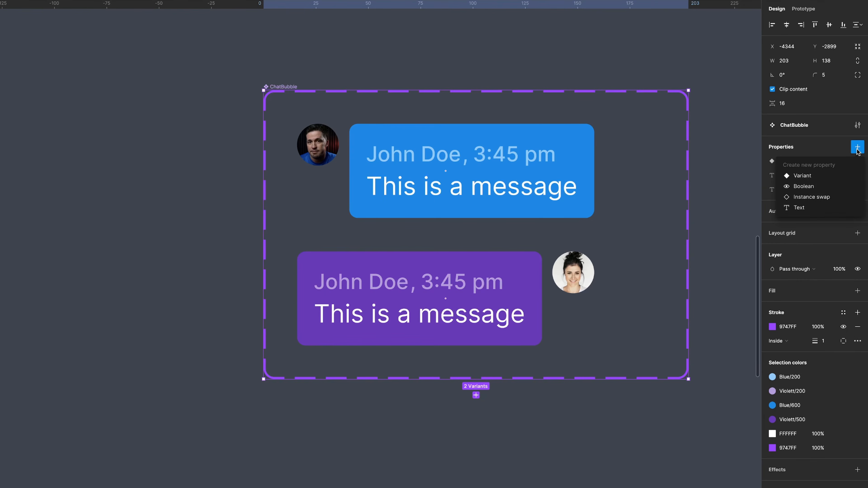
left_click(800, 208)
type("Date")
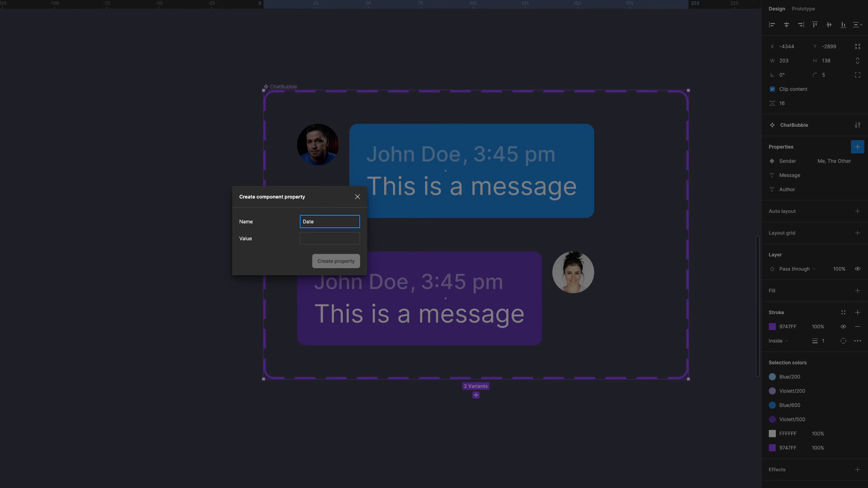
left_click(330, 241)
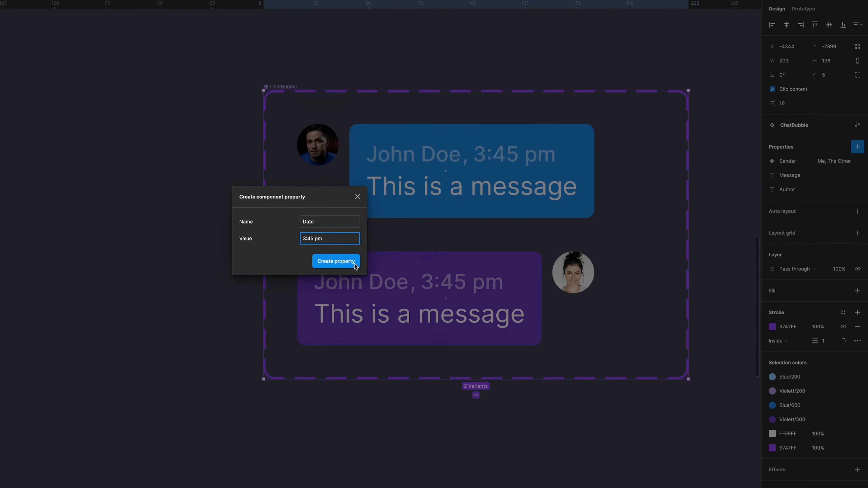
left_click(354, 265)
Link the time texts in both variants to the Date property.
double_click(502, 155)
double_click(502, 154)
double_click(502, 154)
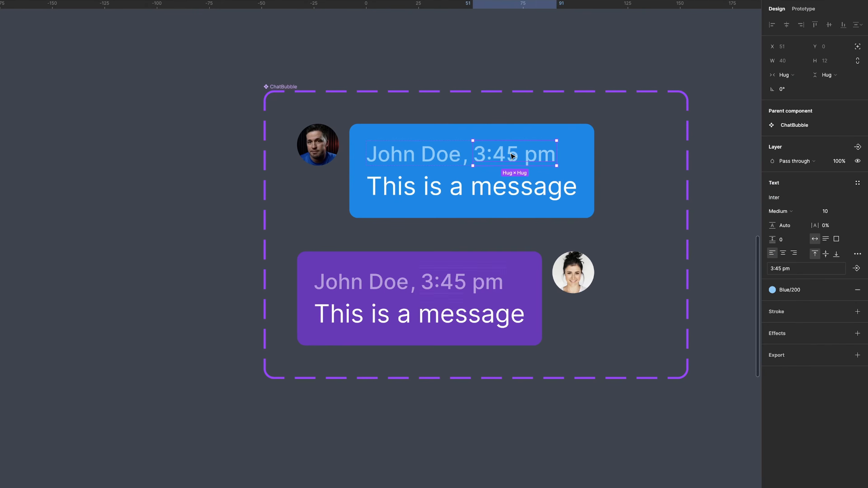
left_click(475, 285, "shift+super")
left_click(861, 291)
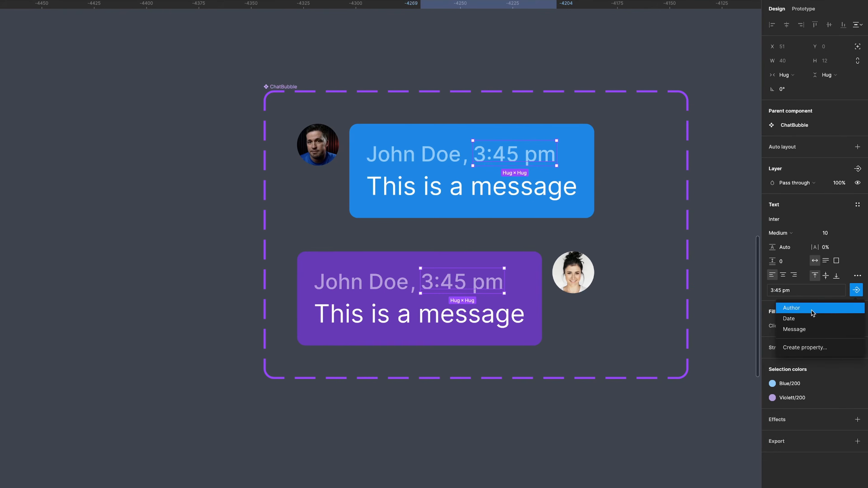
left_click(846, 322)
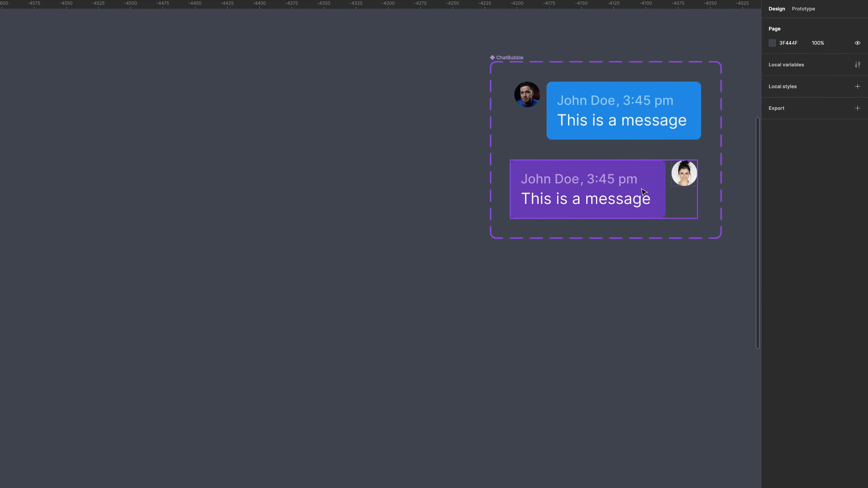
Add a minimum width of 120 to the purple bubble frame.
double_click(642, 190)
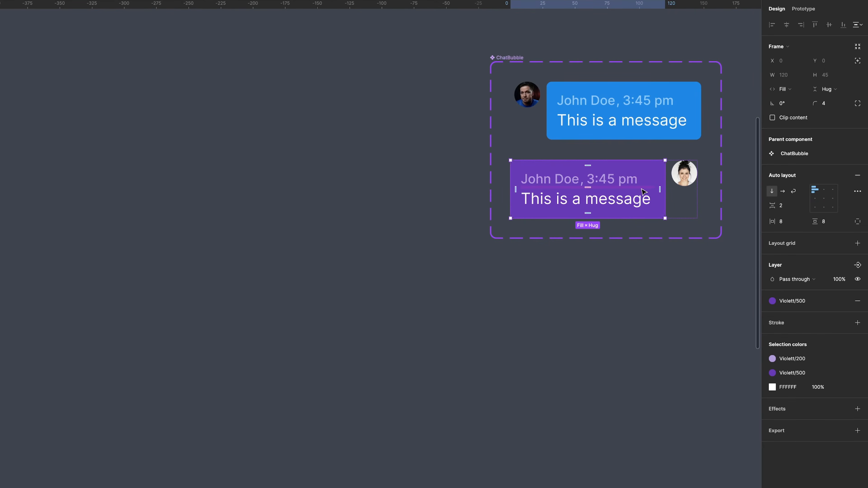
left_click(802, 75)
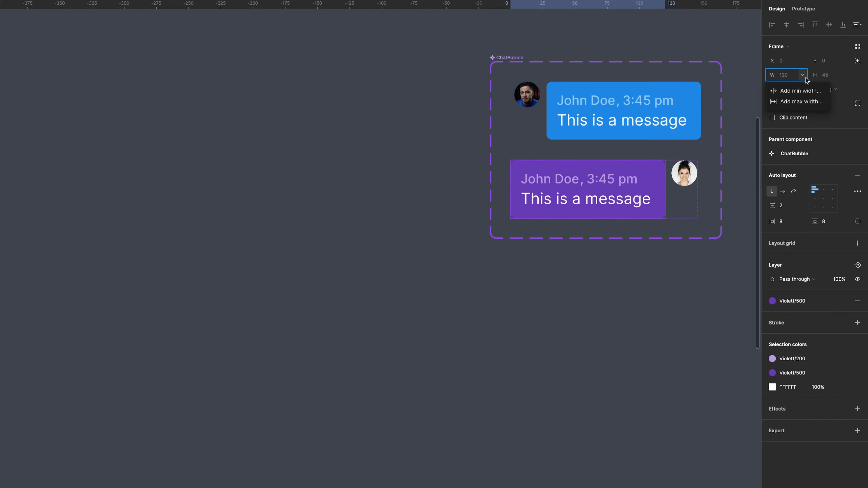
left_click(809, 94)
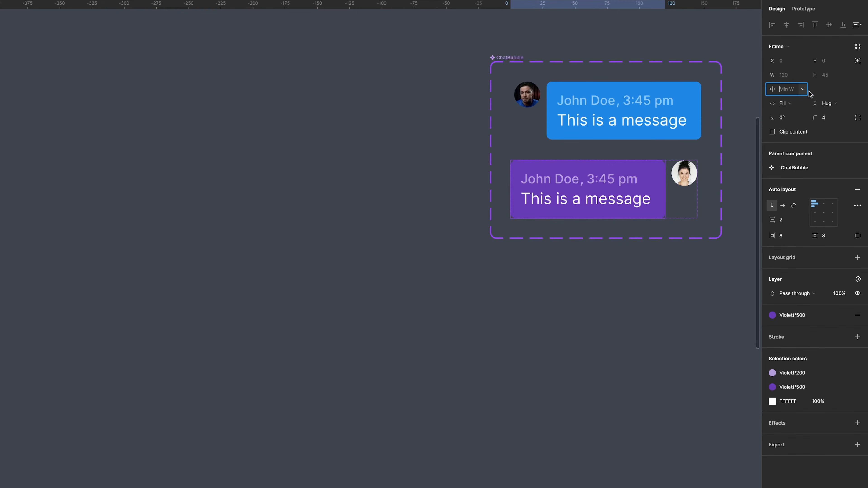
key("Return")
Add a maximum width of 300 to the same bubble frame.
left_click(674, 283)
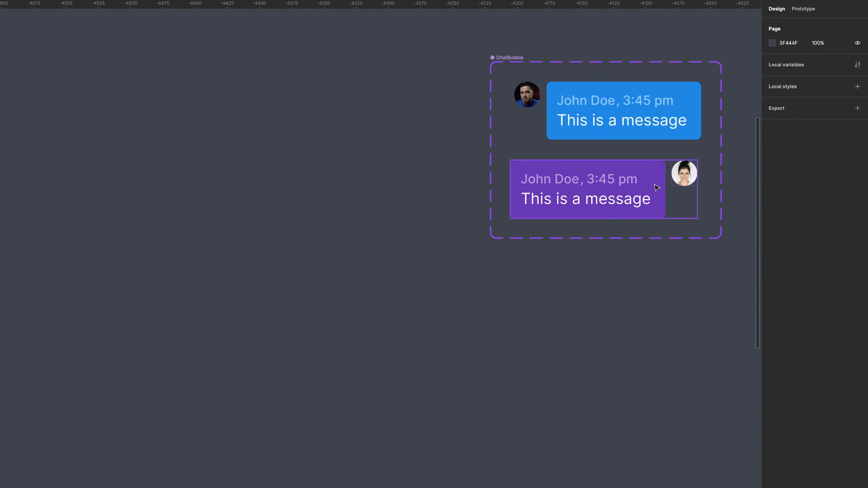
double_click(660, 179)
left_click(802, 75)
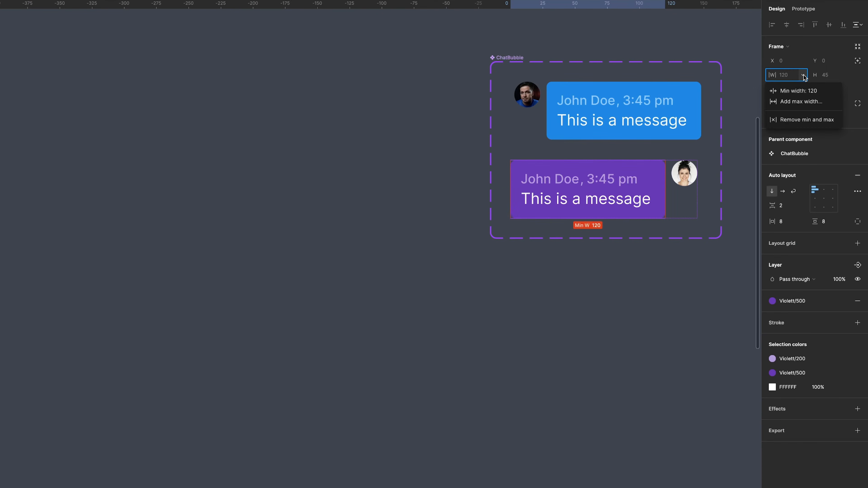
left_click(810, 102)
type("300")
key("Return")
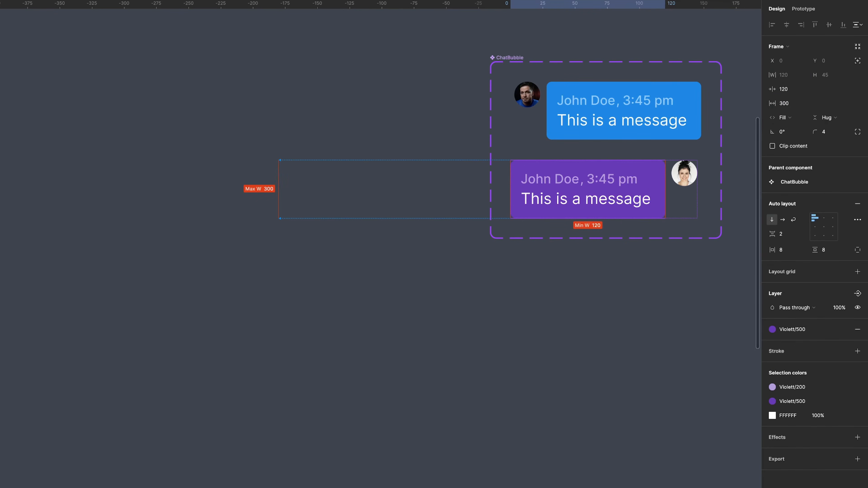
Add a minimum width of 100 to the bubble's message text.
left_click(679, 277)
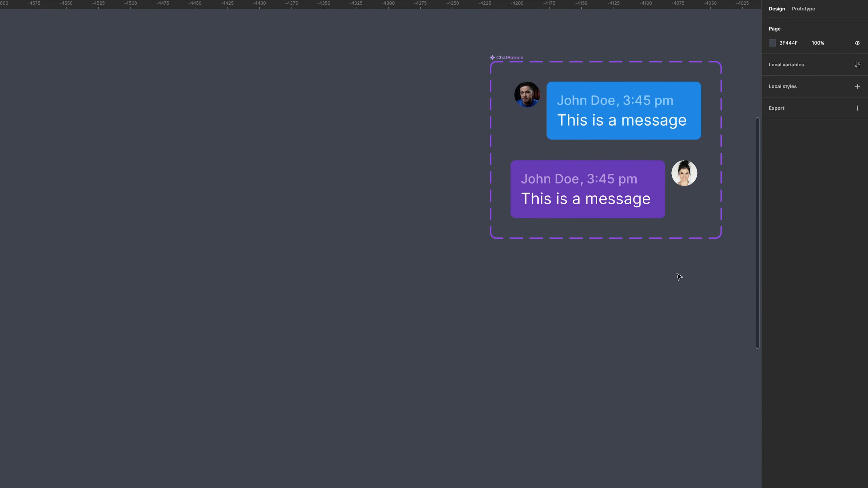
double_click(637, 206)
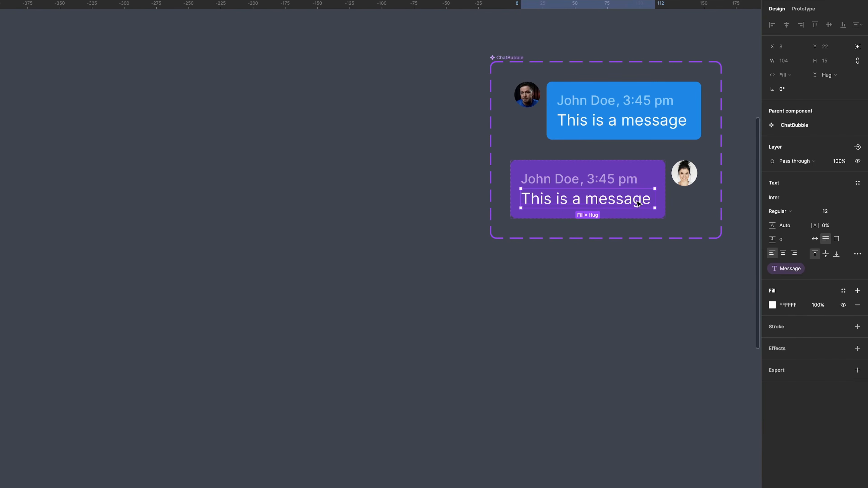
left_click(801, 61)
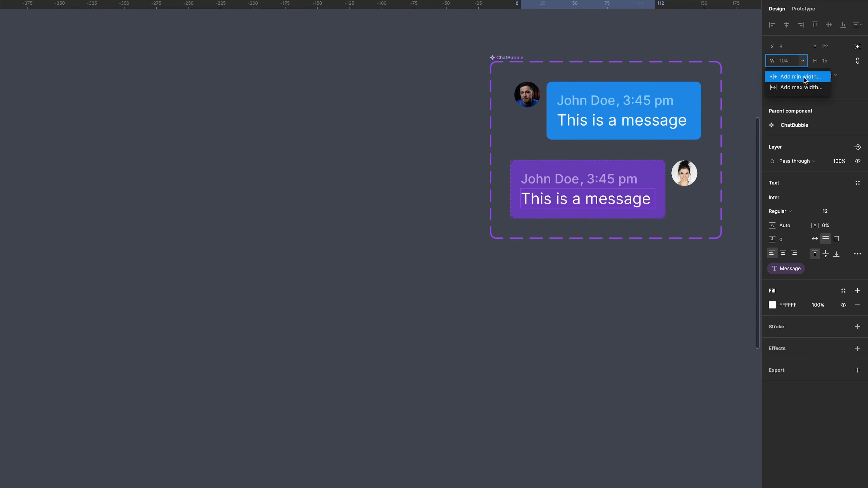
left_click(800, 77)
key("Return")
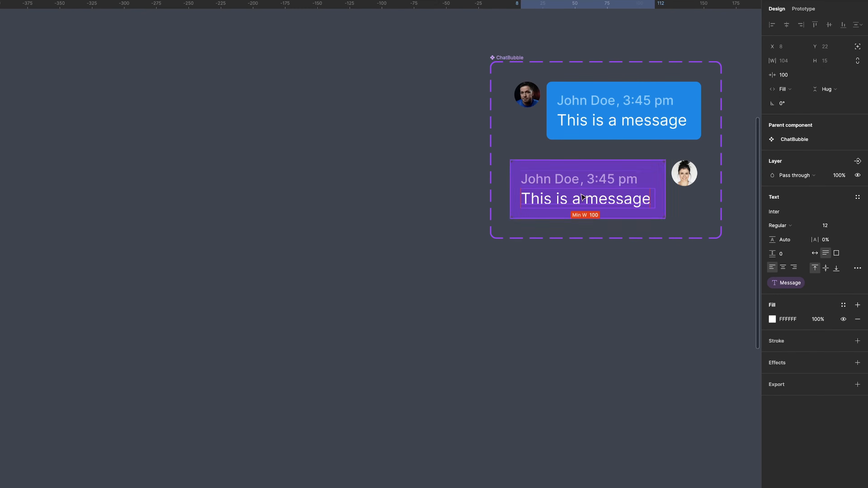
Add a maximum width setting to the message text.
left_click(707, 277)
double_click(644, 203)
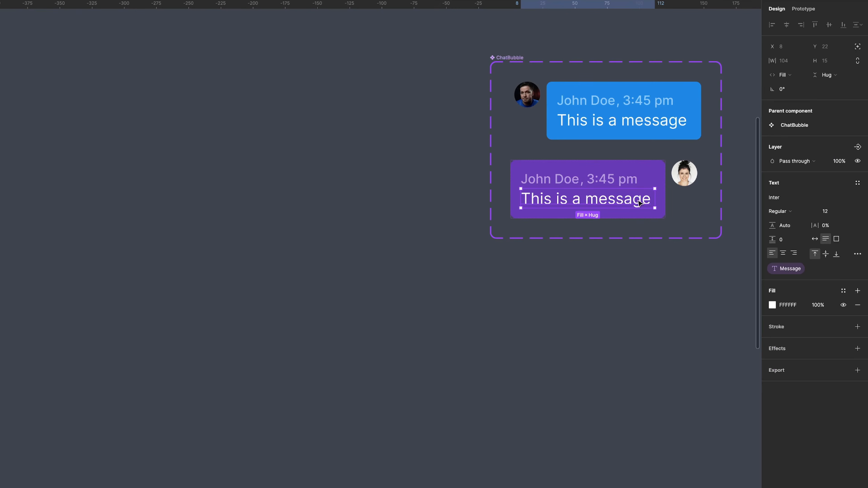
left_click(802, 61)
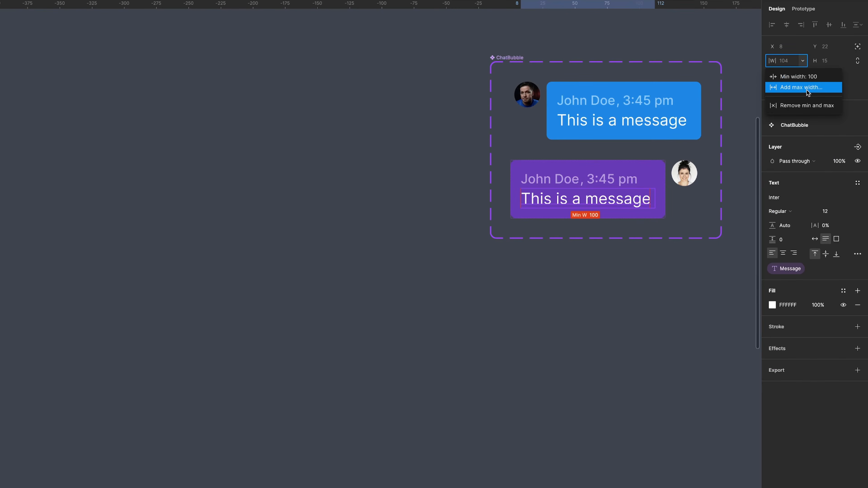
left_click(806, 89)
left_click(691, 310)
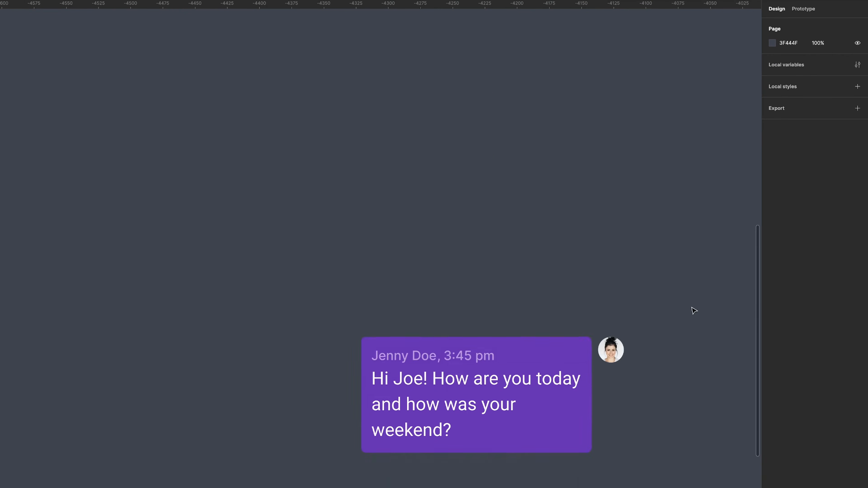
Switch the chat bubble instance's Sender property to Me.
scroll(692, 310, "down", 5)
left_click(444, 166)
left_click_drag(445, 166, 370, 169)
left_click(736, 184)
left_click(641, 166)
left_click(846, 154)
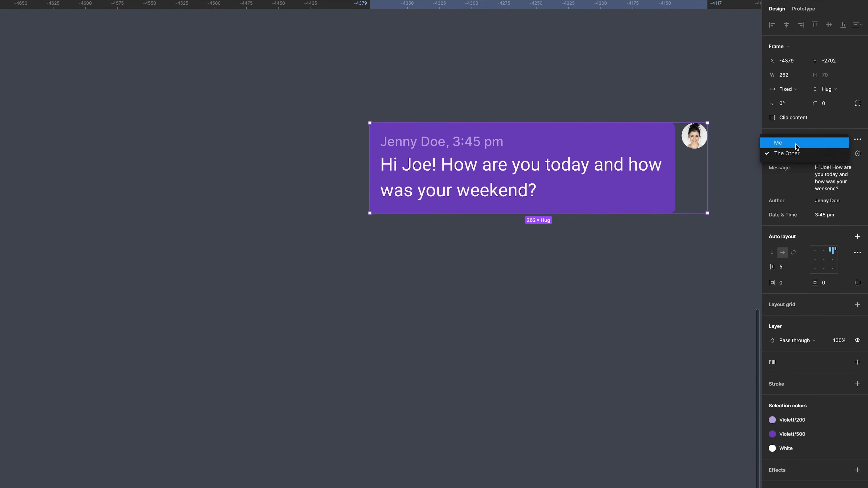
left_click(795, 144)
Edit the instance's message text so the greeting addresses the other sender by name.
left_click(829, 171)
left_click(829, 169)
key("BackSpace")
key("BackSpace")
type("en")
key("Return")
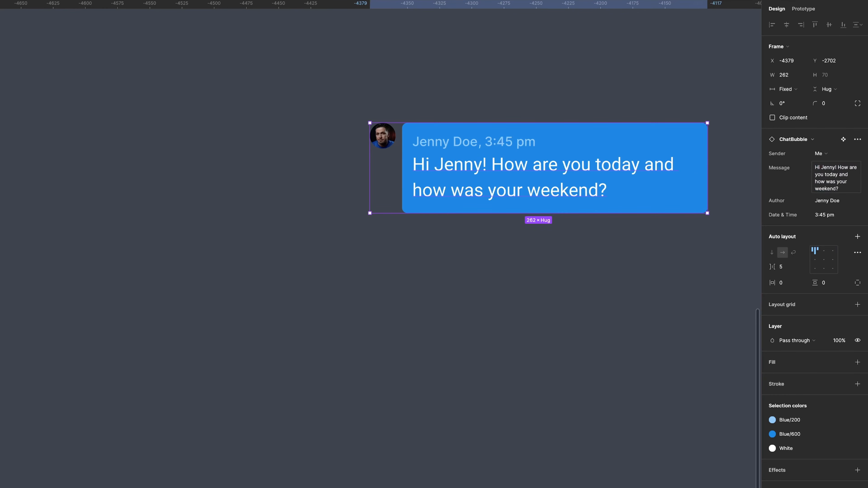
Set the instance's Author to the other sender's name and its Date & Time to 3:48 pm.
left_click(820, 204)
key("Return")
left_click(825, 216)
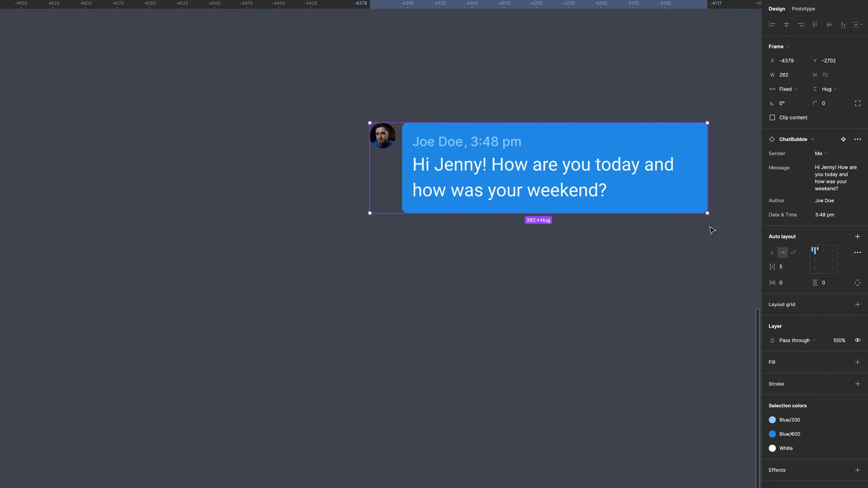
left_click(693, 250)
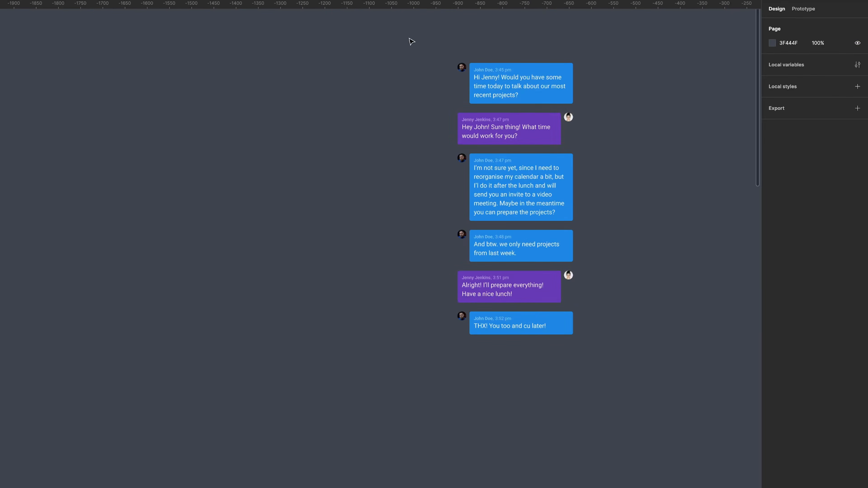
Select all the chat message instances and wrap them in an auto layout frame.
left_click_drag(411, 41, 610, 378)
right_click(545, 65)
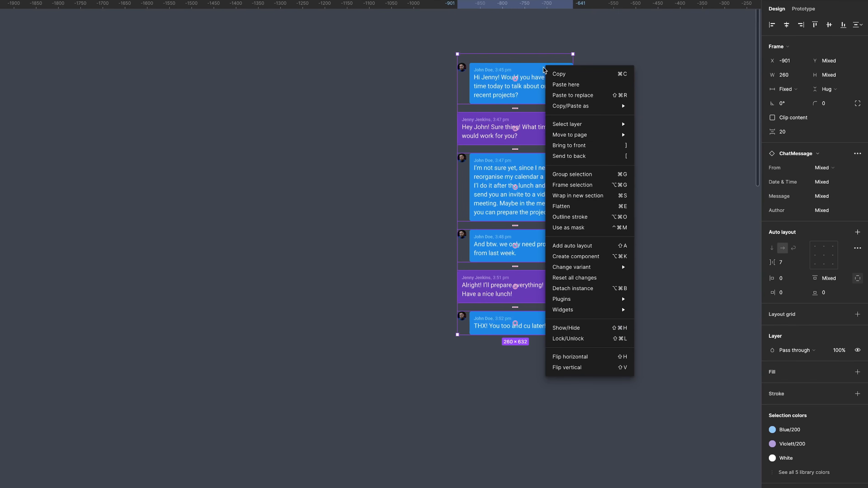
left_click(593, 246)
Set all six chat messages inside the Messages frame to fill the container width.
double_click(467, 50)
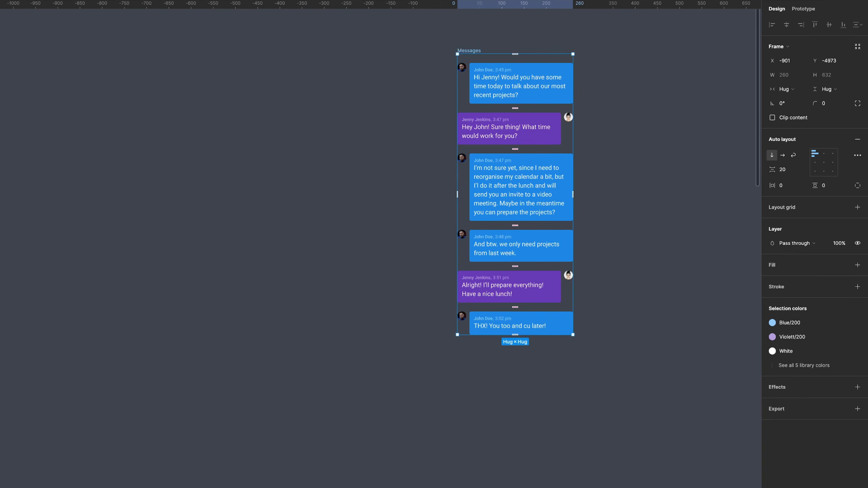
left_click(666, 92)
left_click(540, 86)
left_click(541, 128, "shift")
left_click(541, 185, "shift")
left_click(541, 242, "shift")
left_click(545, 286, "shift")
left_click(550, 321, "shift")
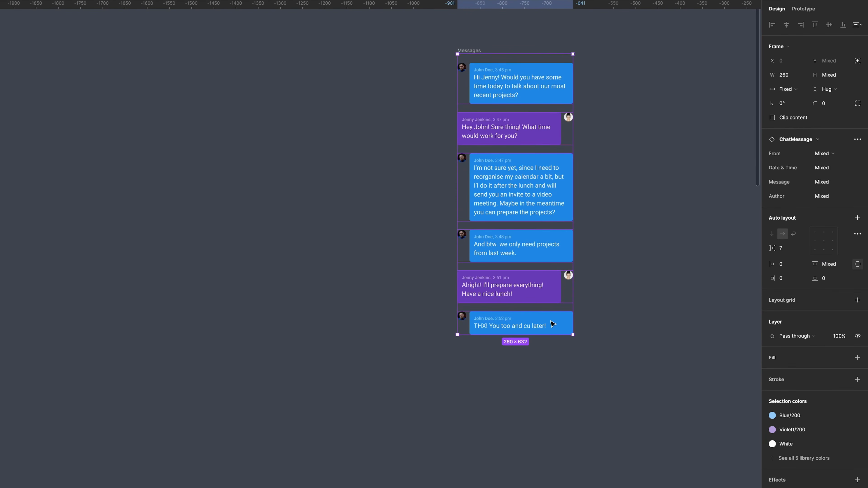
left_click(802, 91)
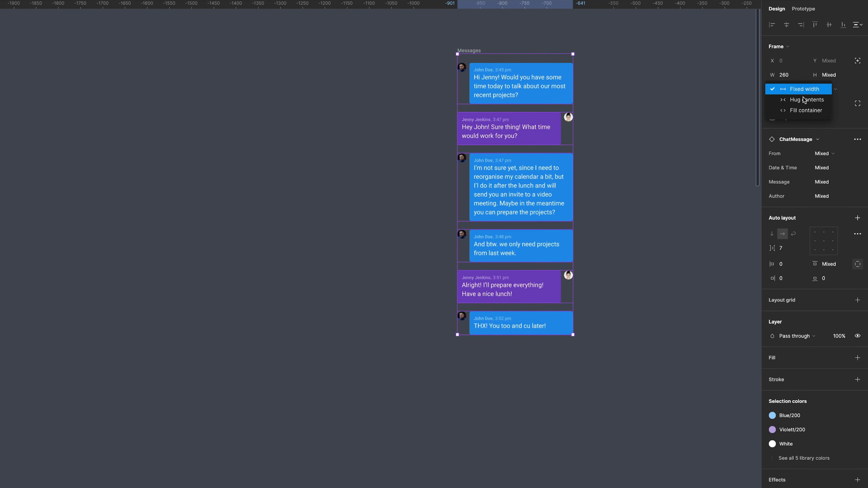
left_click(807, 111)
Resize the Messages frame to a width of about 300.
left_click(644, 133)
left_click(470, 51)
left_click_drag(573, 139, 590, 144)
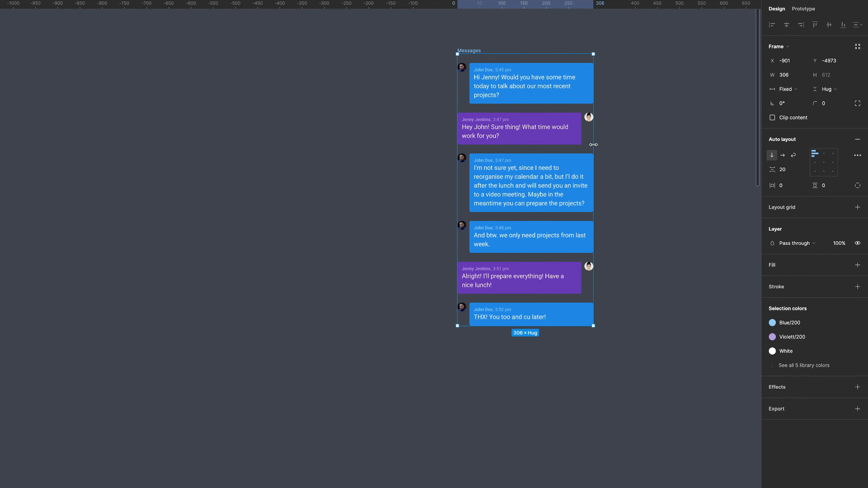
left_click(472, 51)
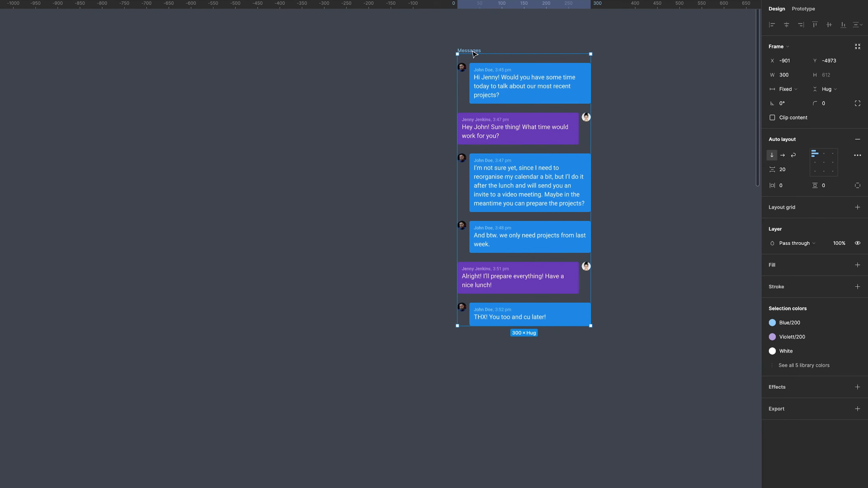
Enable clip content on the Messages frame and set its prototype overflow to vertical scrolling.
left_click(772, 118)
left_click(808, 10)
left_click(830, 84)
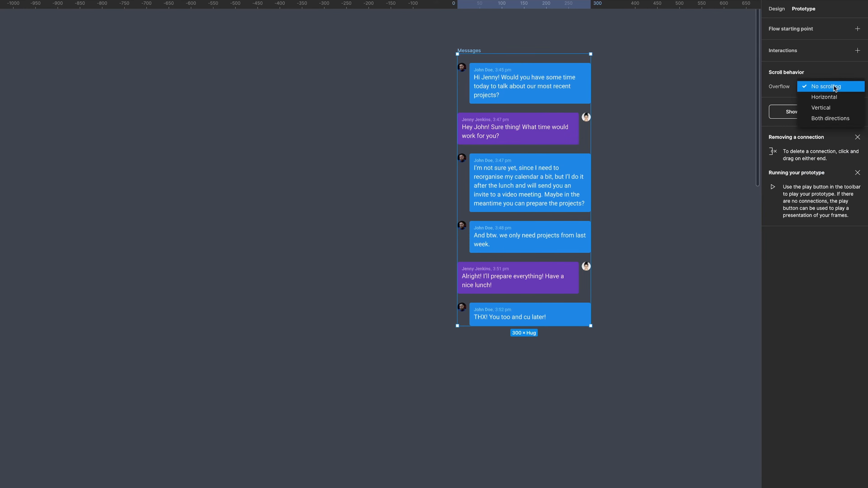
left_click(825, 110)
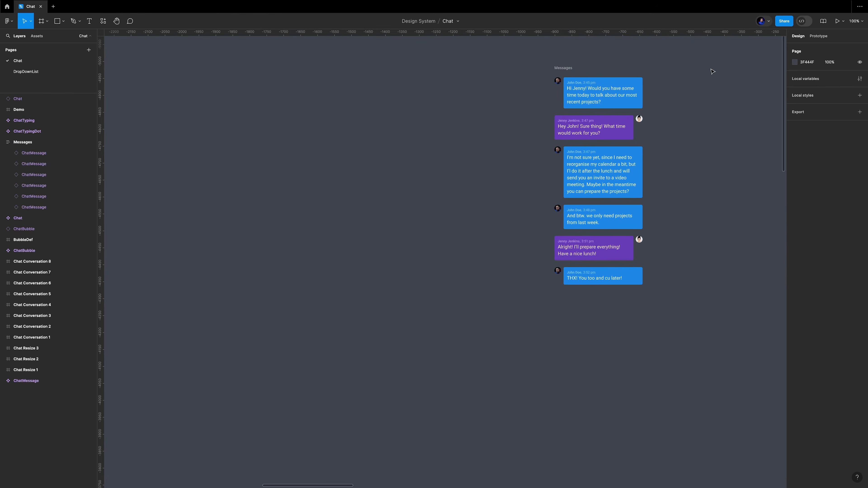
Align the Messages frame's content to the bottom center and test it by stretching the frame's height.
left_click(568, 67)
left_click(834, 160)
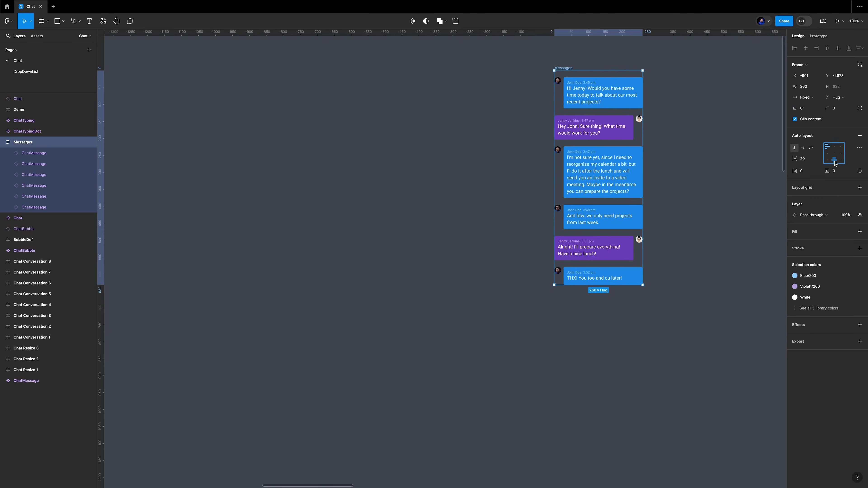
left_click_drag(627, 286, 637, 362)
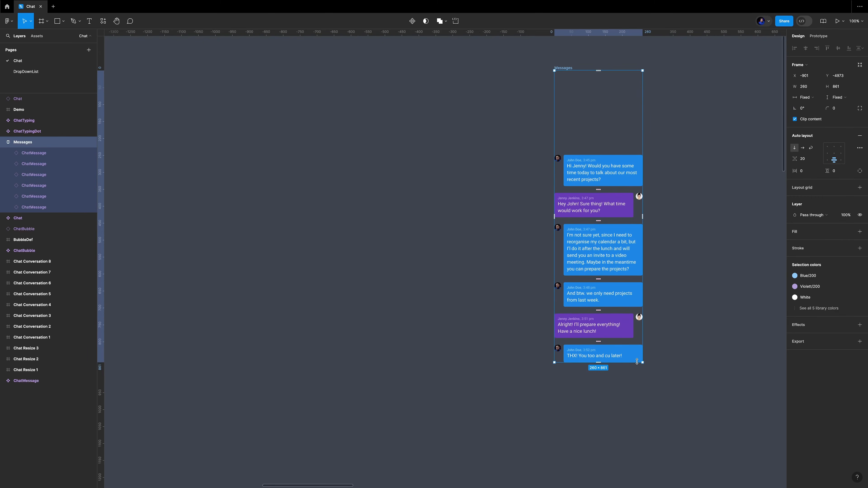
double_click(637, 362)
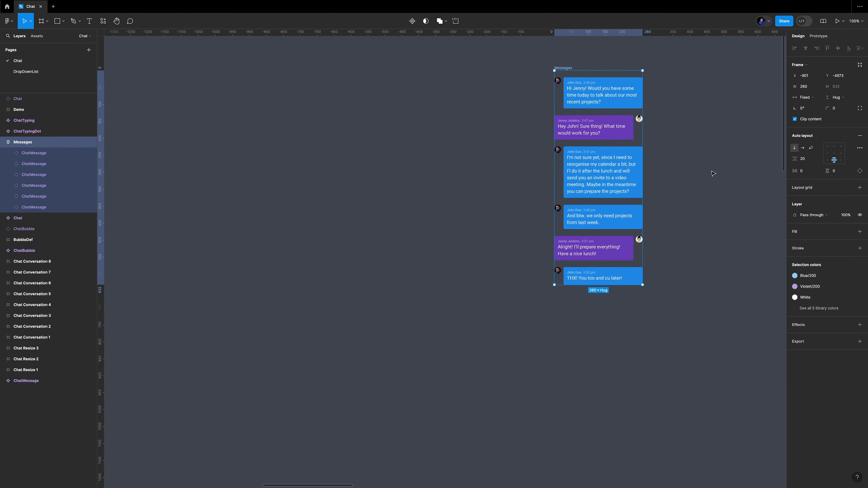
Paste the TextFieldMessage input field and place it just below the Messages frame.
key("ctrl+v")
left_click_drag(416, 251, 568, 294)
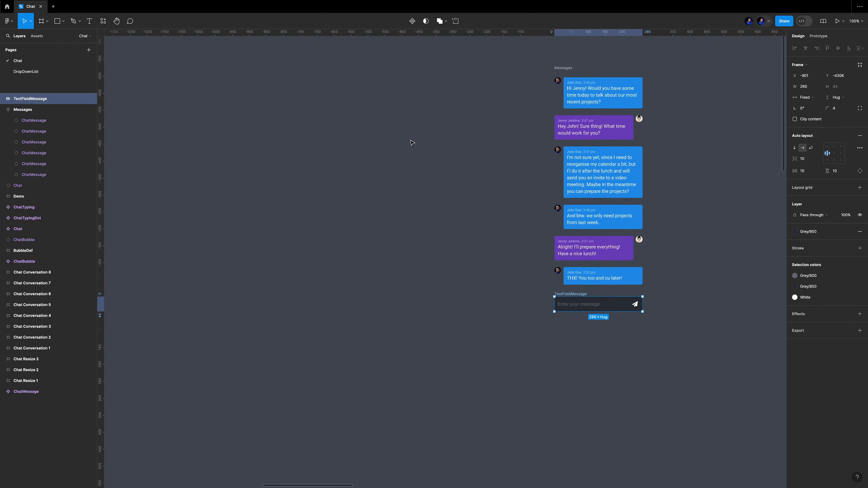
Wrap the Messages frame and the TextFieldMessage input together in a new enclosing frame.
left_click(563, 67, "shift")
right_click(569, 65)
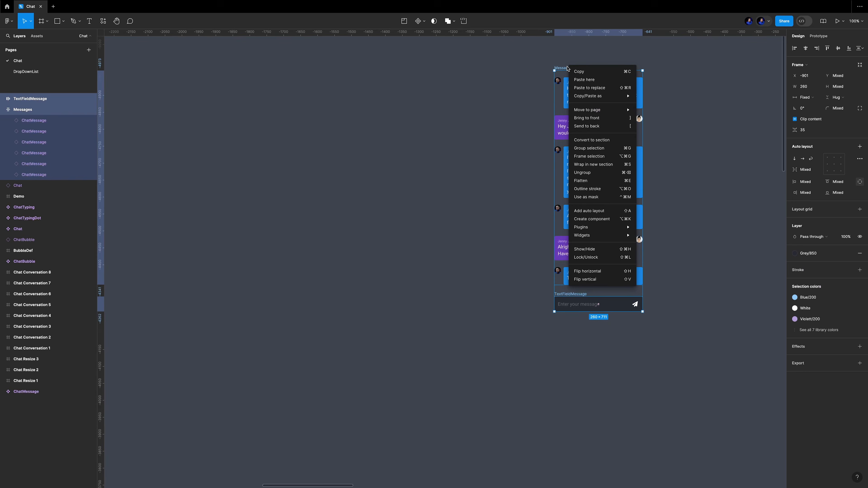
left_click(618, 158)
left_click(575, 64)
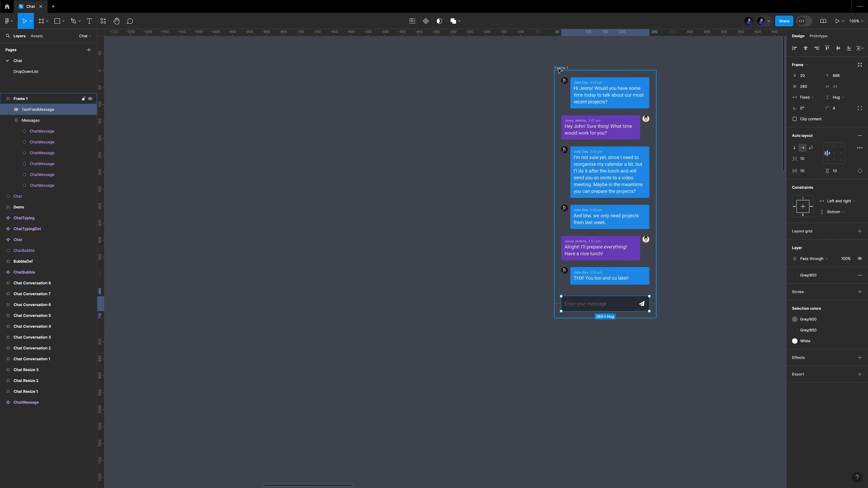
left_click(558, 69)
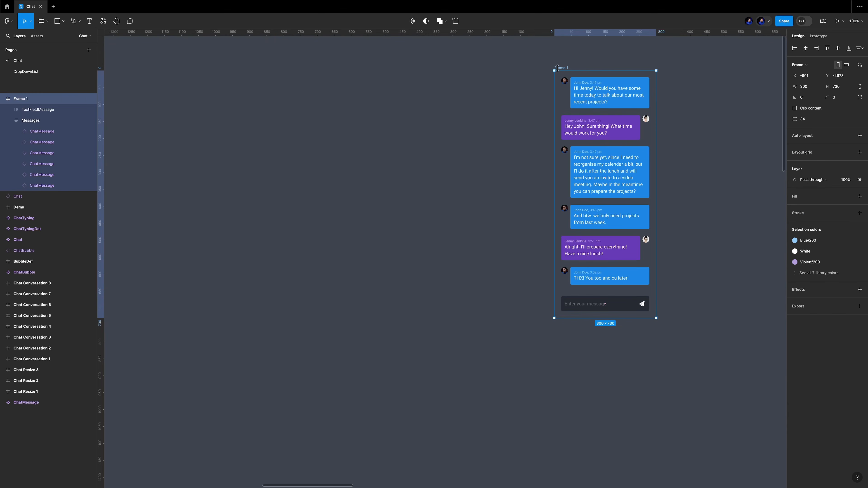
Set the constraints of the text field and the Messages frame so both stay anchored to the bottom of the new frame.
left_click(615, 305)
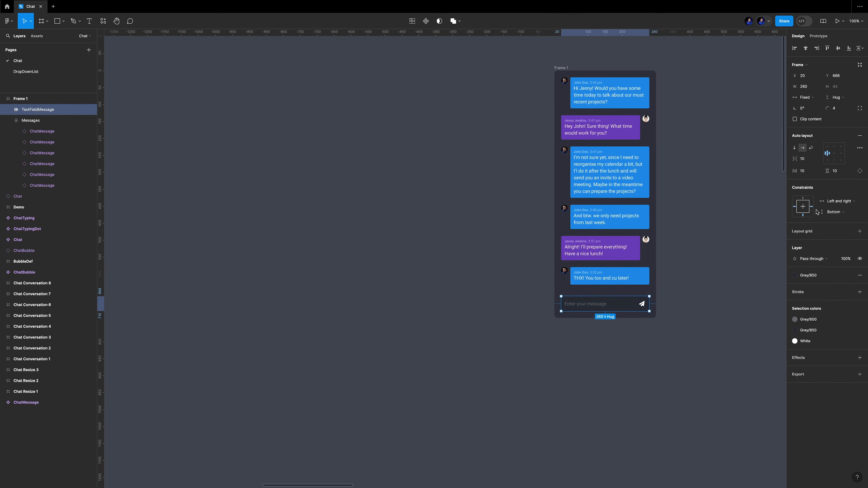
left_click(746, 225)
left_click(614, 160)
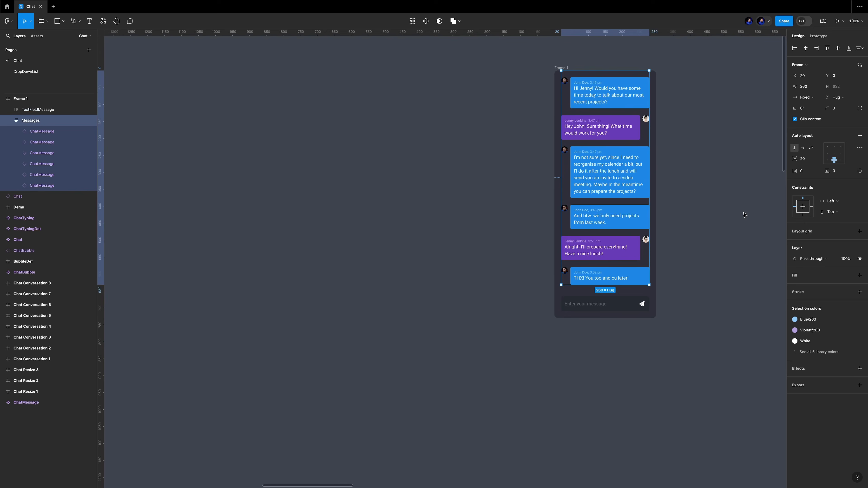
left_click(803, 215, "shift")
left_click(812, 207, "shift")
left_click(707, 126)
Stretch the enclosing frame's height to about 757 and convert it into a component.
left_click(562, 68)
mouse_move(637, 318)
left_mouse_down()
mouse_move(636, 283)
mouse_move(637, 332)
left_mouse_up()
right_click(565, 69)
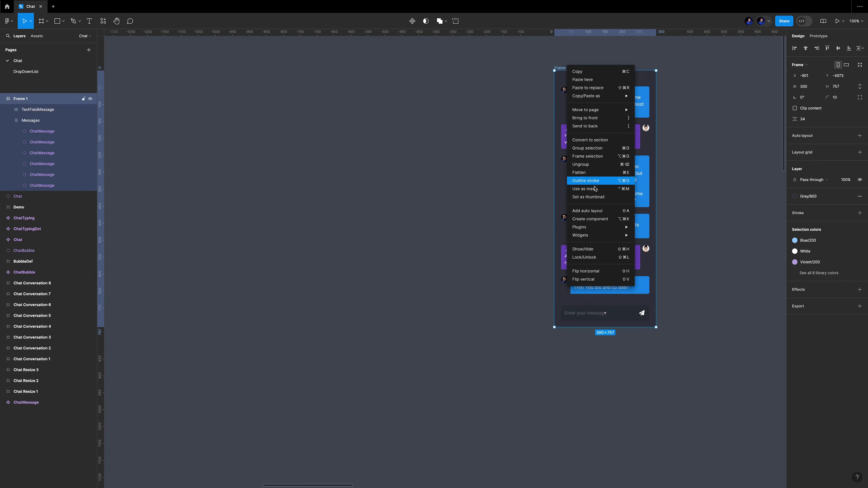
left_click(613, 222)
Rename the new component Chat.
double_click(567, 68)
type("Chat")
key("Return")
left_click(700, 131)
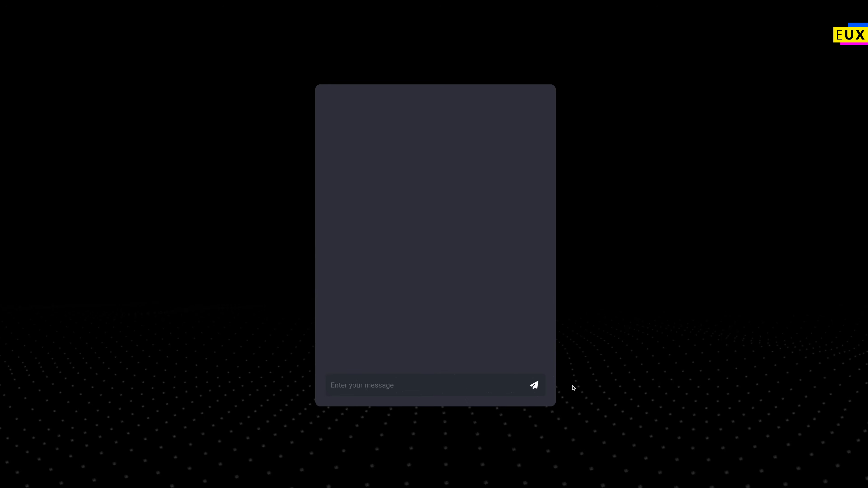
Inspect the prototype connections between the chat demo steps, opening their on-click and after-delay interaction settings.
left_click(534, 386)
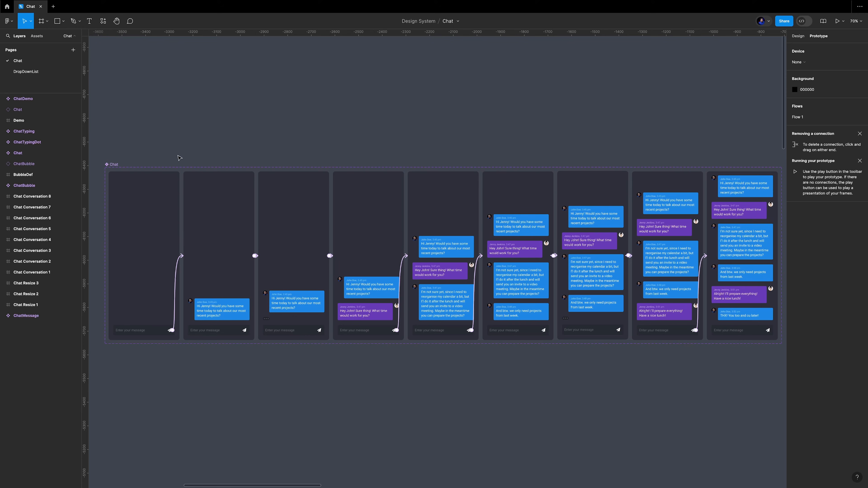
scroll(208, 274, "up", 5)
scroll(219, 264, "left", 4)
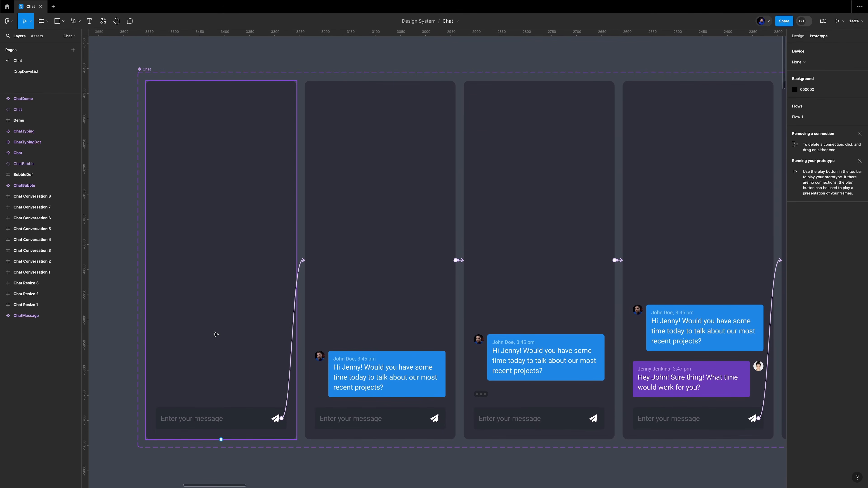
scroll(239, 253, "down", 5)
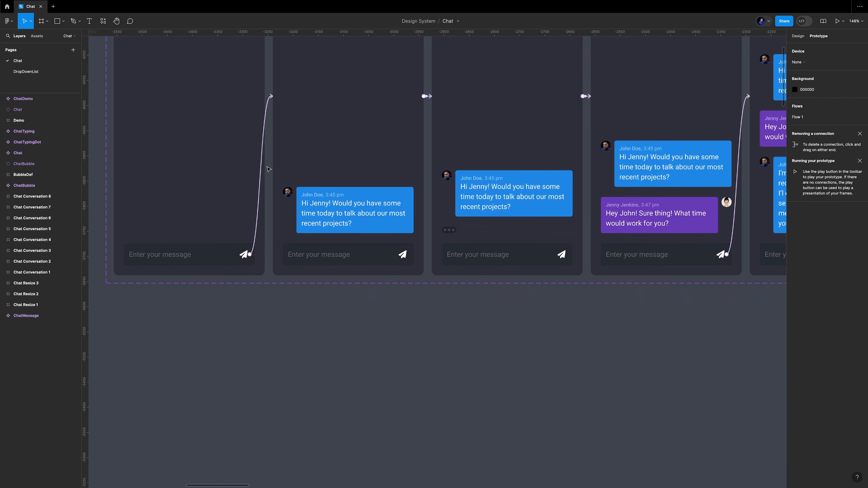
left_click(258, 221)
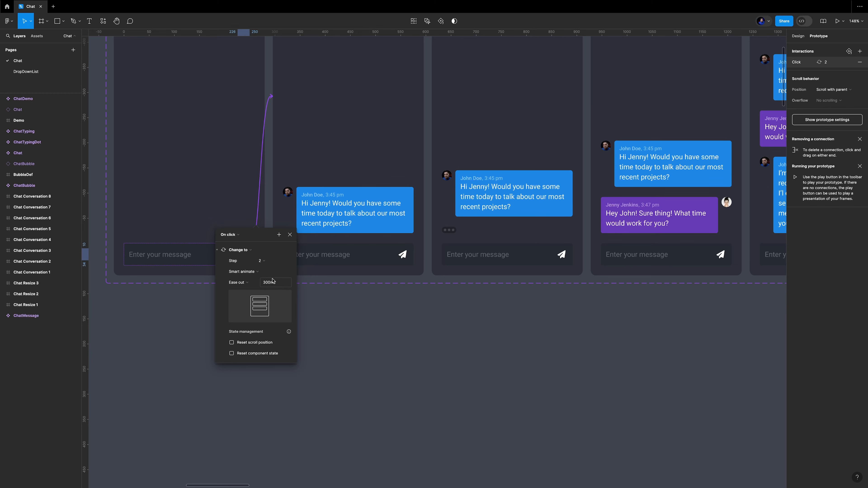
left_click(369, 306)
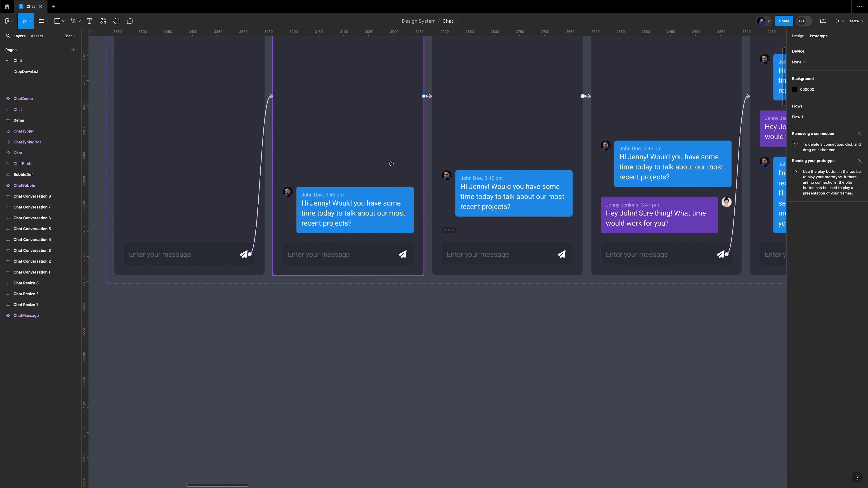
left_click(427, 96)
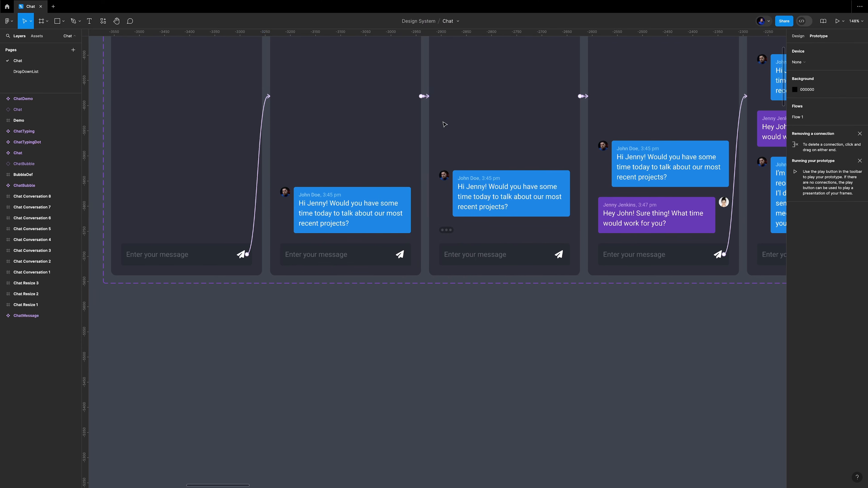
scroll(444, 124, "right", 2)
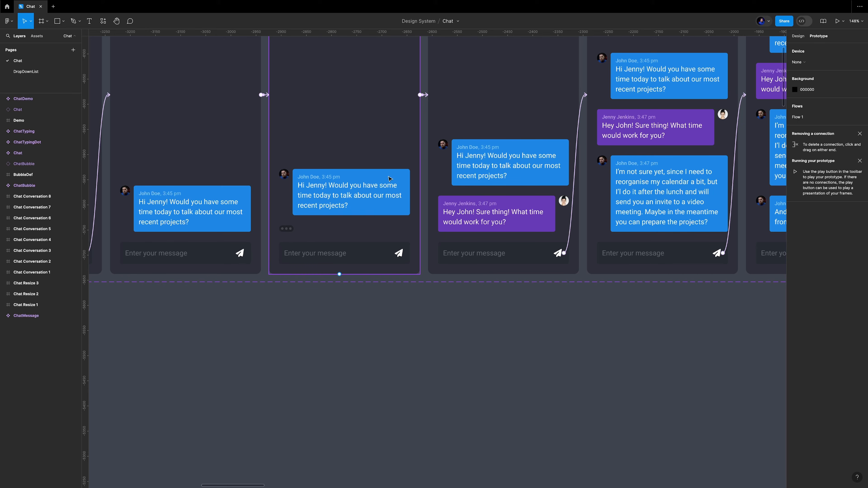
left_click(429, 97)
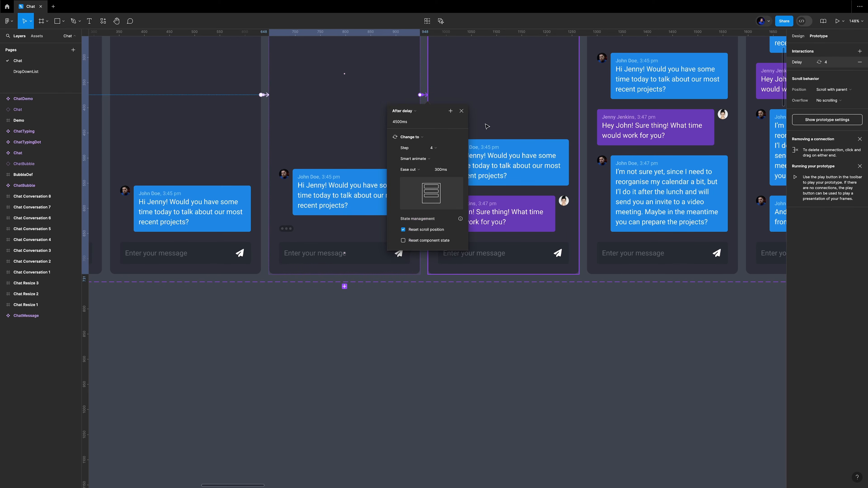
scroll(483, 119, "right", 5)
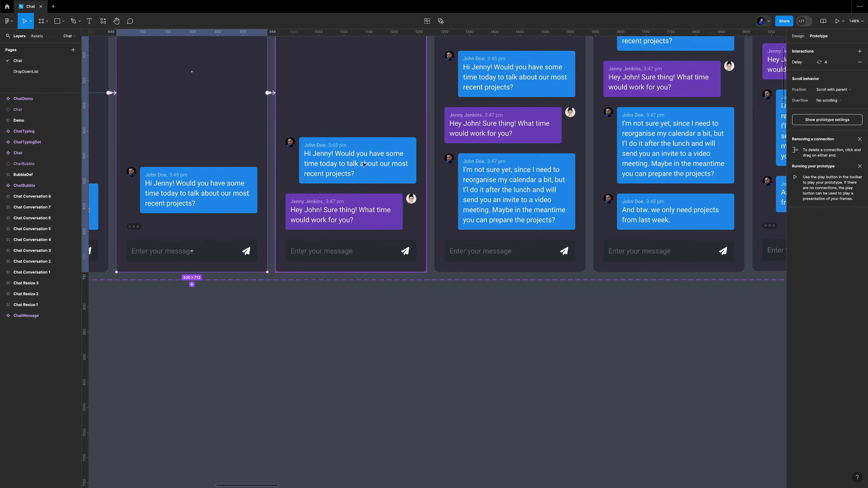
left_click(415, 121)
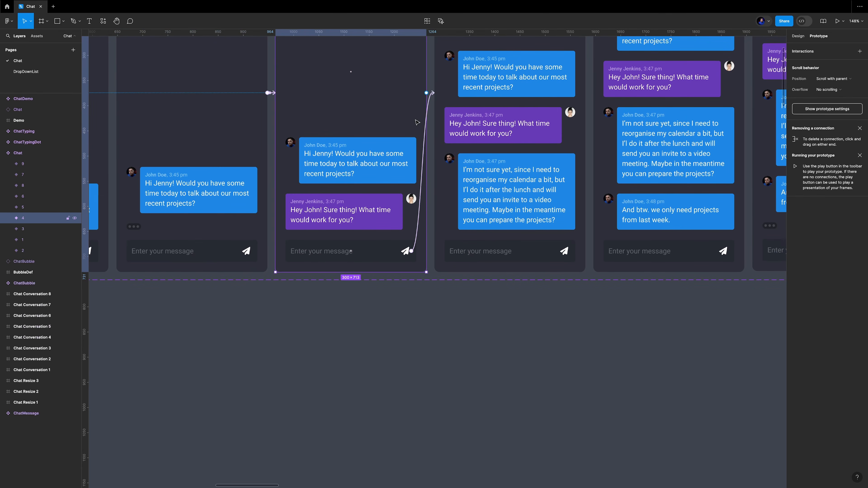
left_click(418, 228)
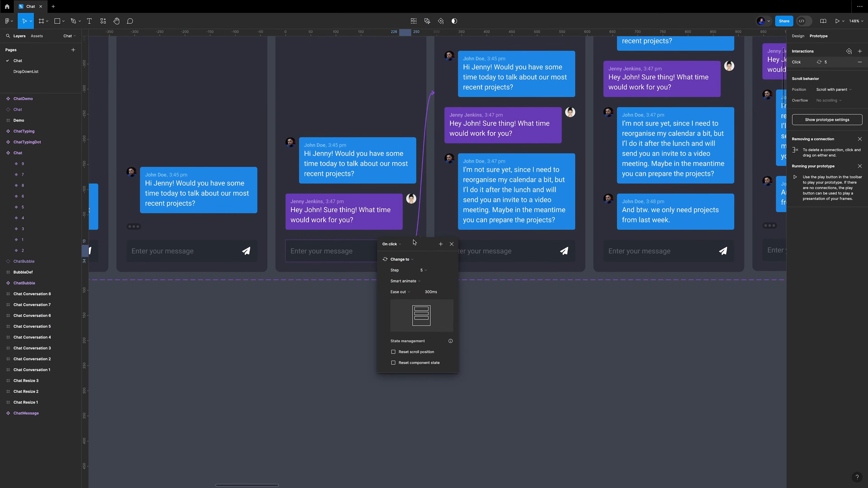
left_click(451, 244)
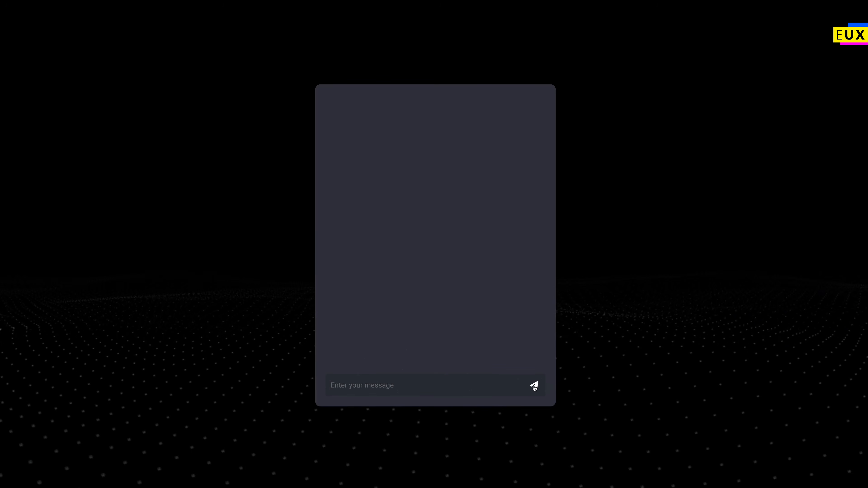
Play the chat prototype, sending messages repeatedly to step through the whole conversation.
left_click(534, 386)
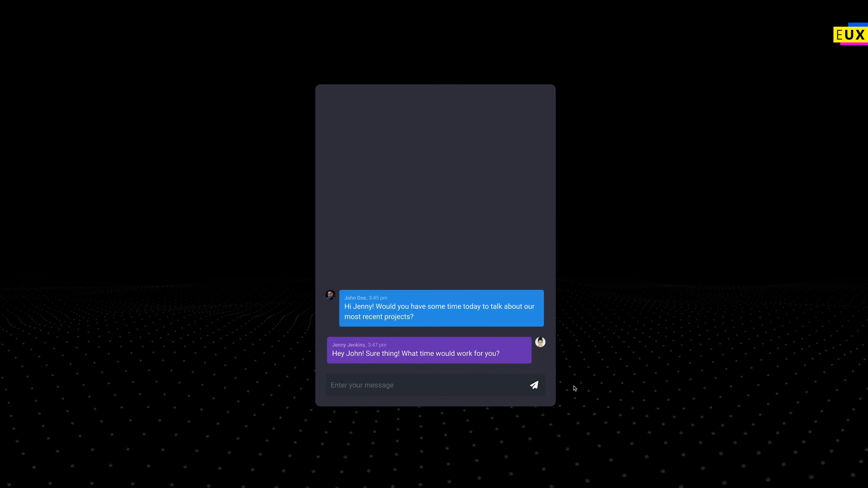
left_click(535, 386)
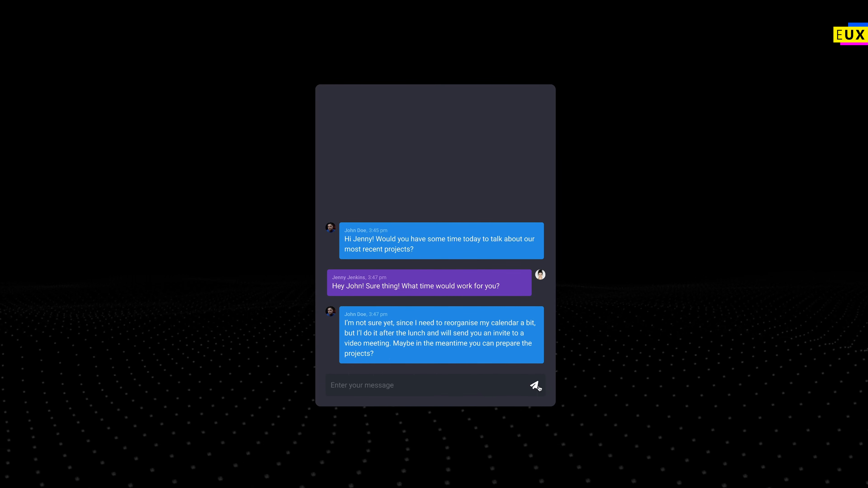
left_click(535, 386)
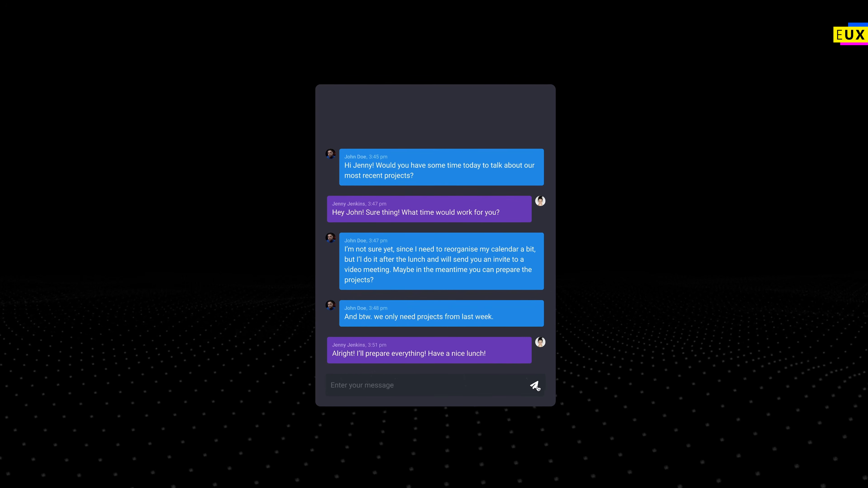
left_click(535, 386)
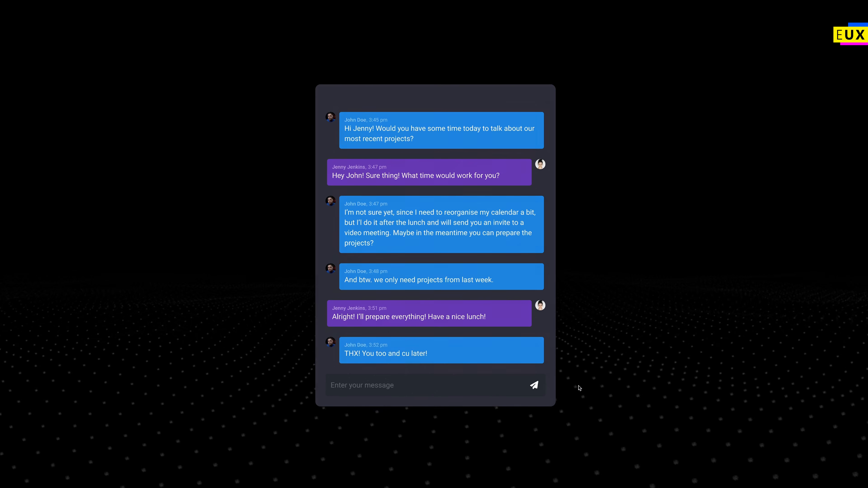